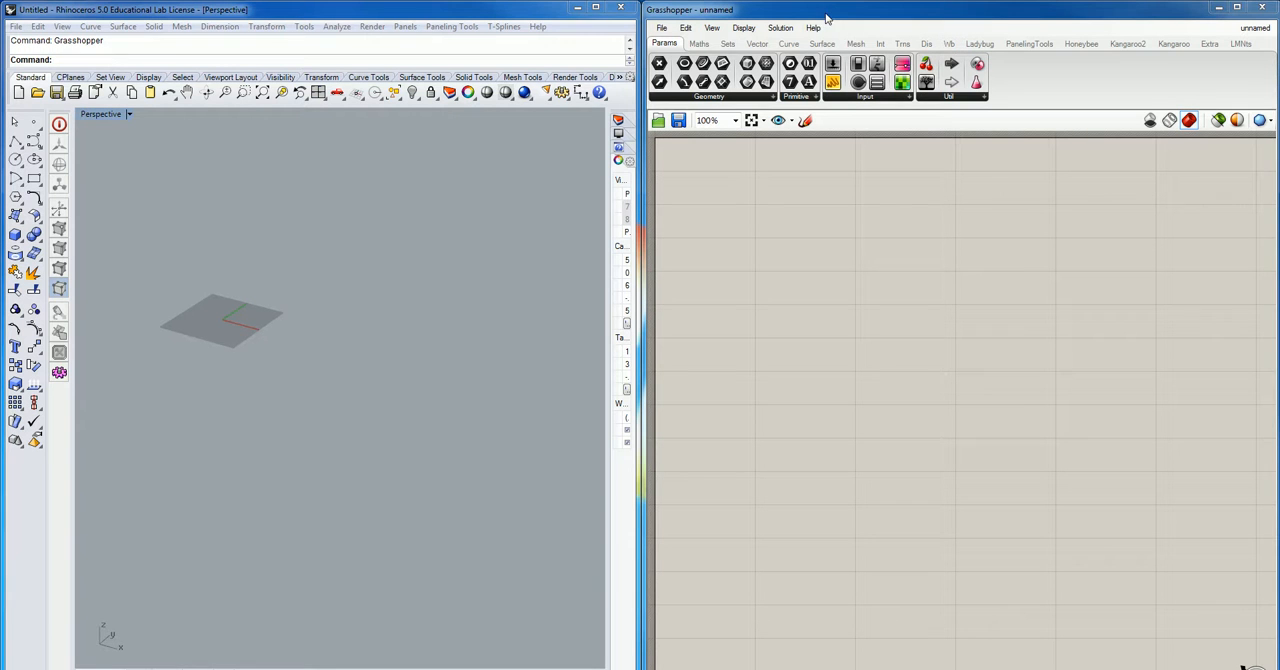
pyautogui.click(1237, 7)
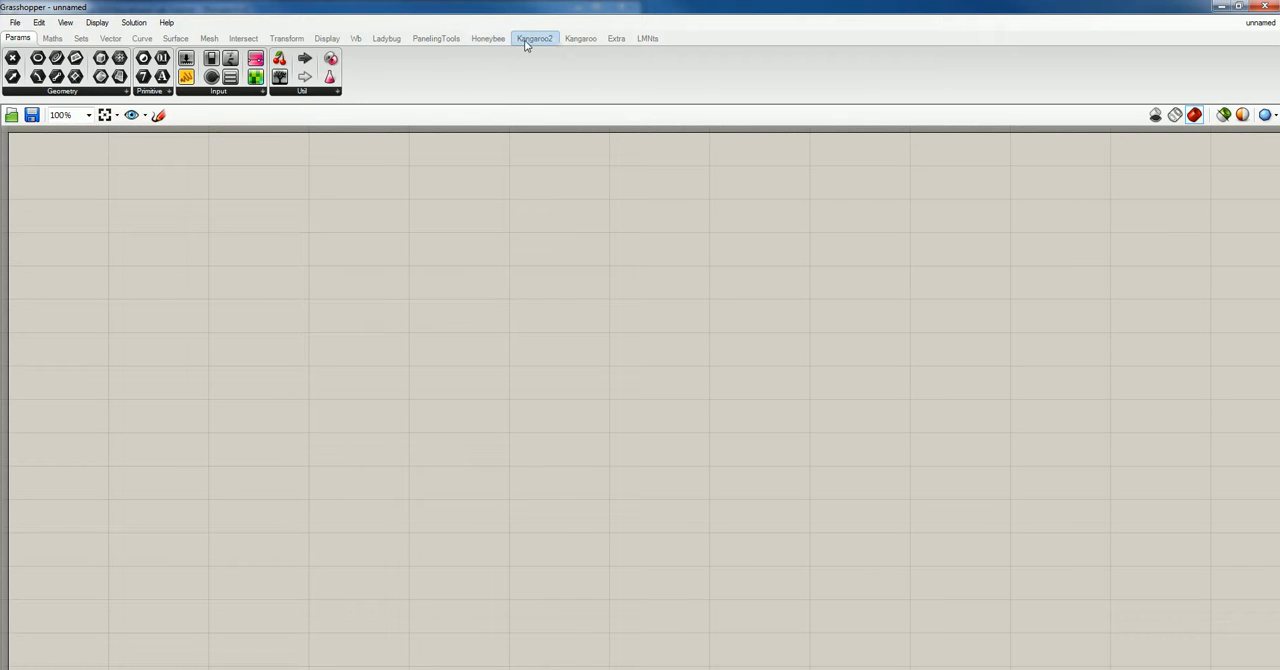
pyautogui.click(389, 40)
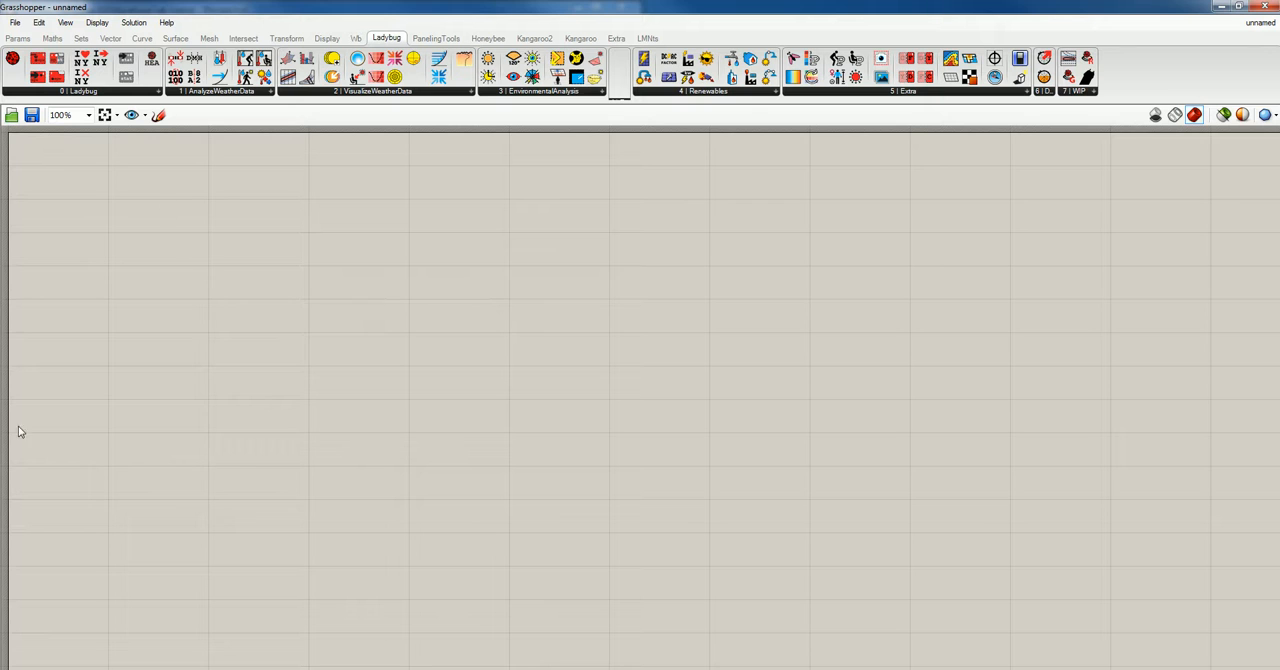
pyautogui.moveTo(13, 64); pyautogui.dragTo(516, 399)
pyautogui.moveTo(449, 361); pyautogui.dragTo(357, 379)
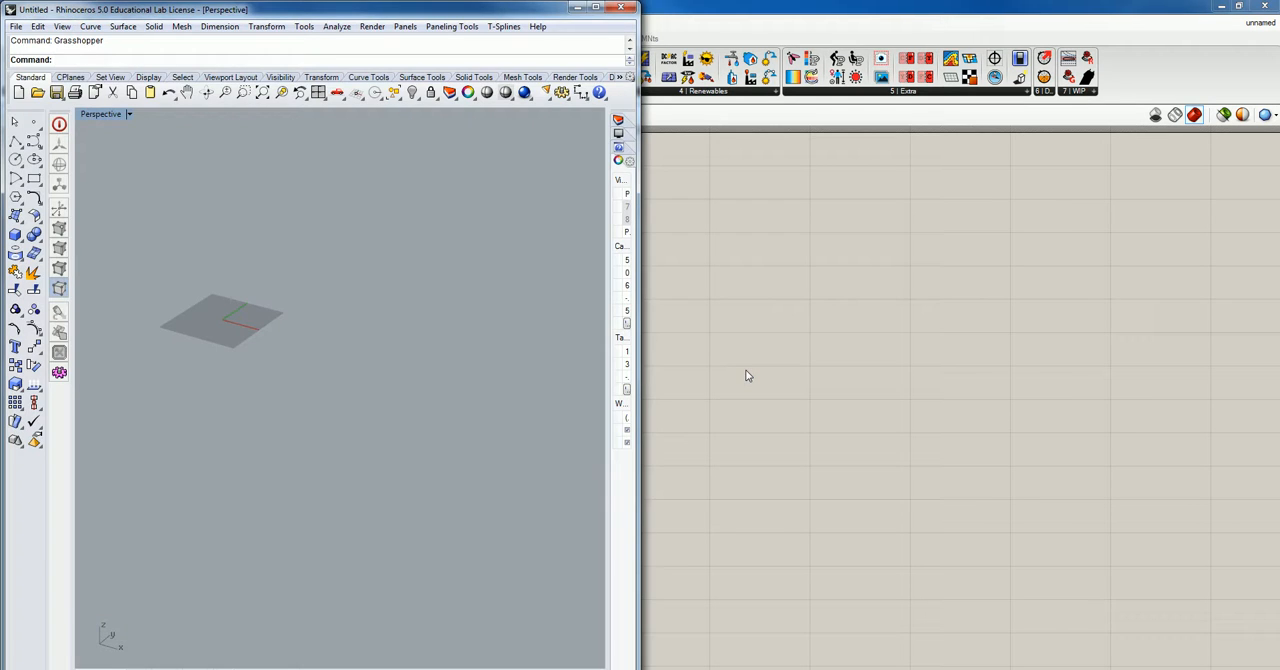
pyautogui.moveTo(812, 8); pyautogui.dragTo(1, 66)
pyautogui.moveTo(406, 14); pyautogui.dragTo(1052, 8)
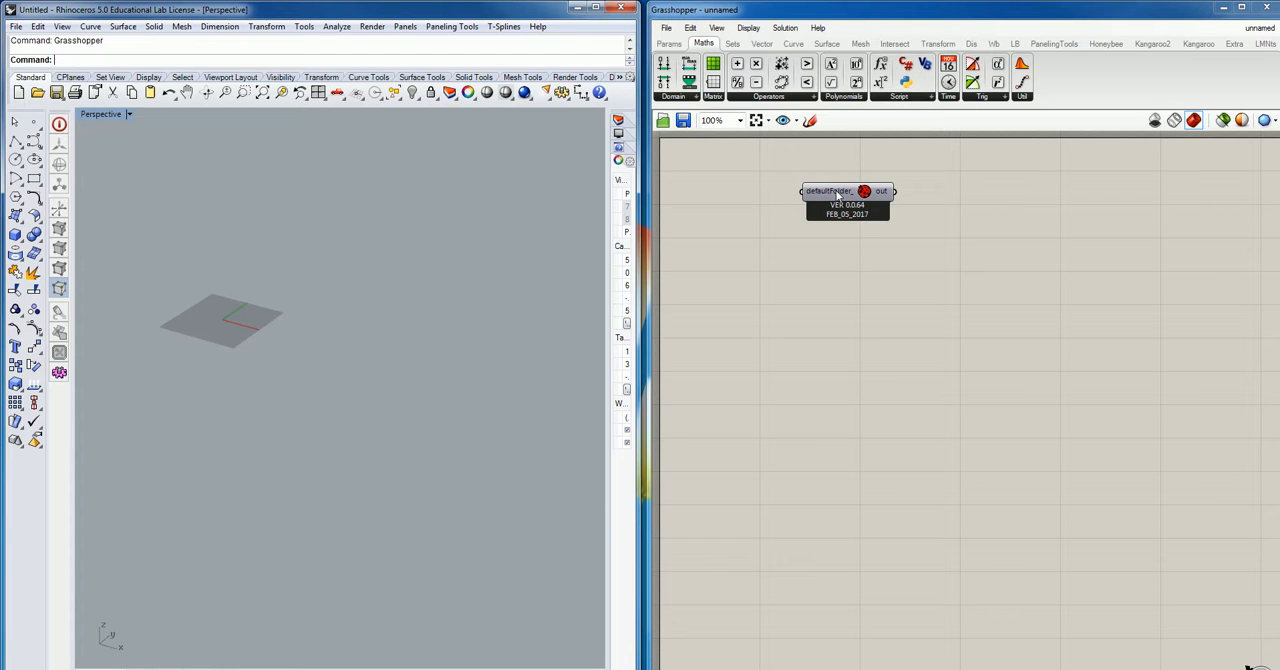
pyautogui.moveTo(838, 194)
pyautogui.click(843, 195)
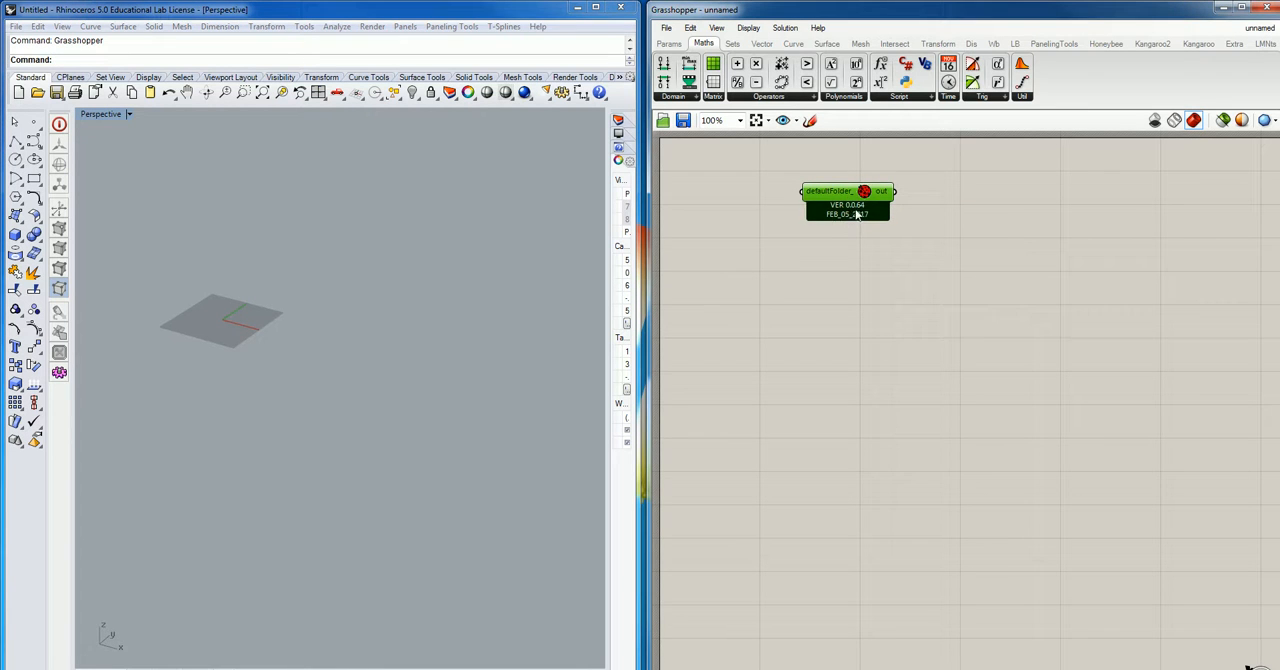
pyautogui.press('Delete')
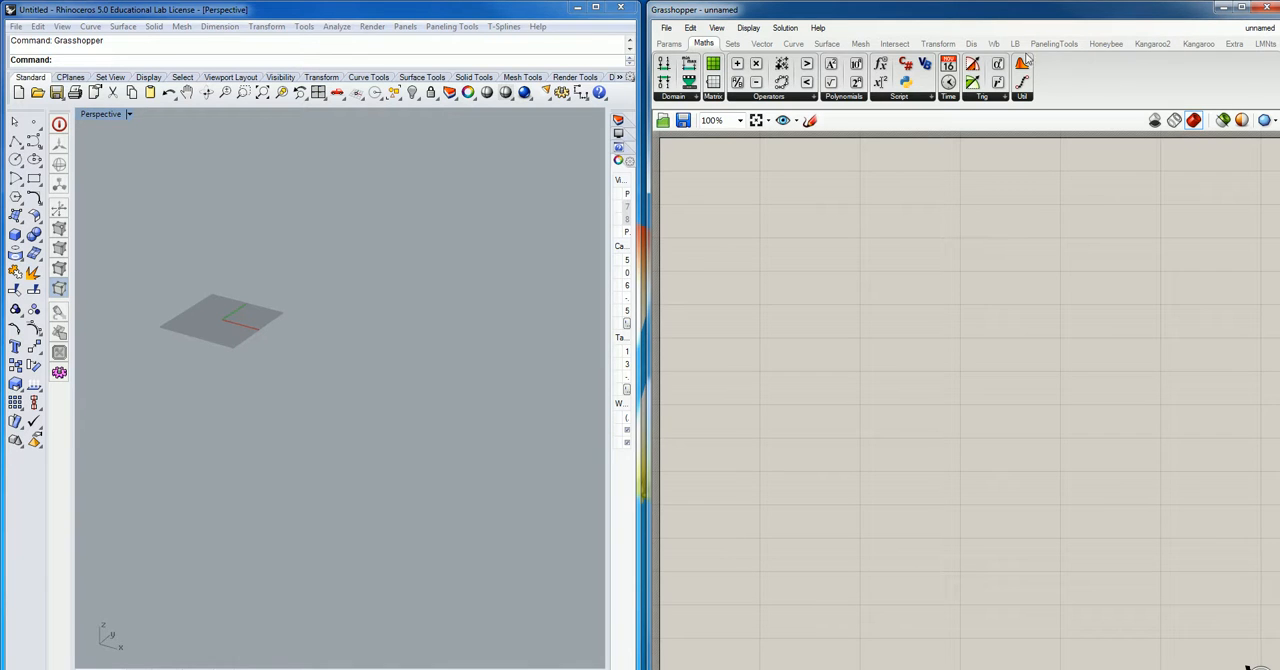
# - Place the Ladybug_Ladybug component on the empty canvas
pyautogui.click(1014, 46)
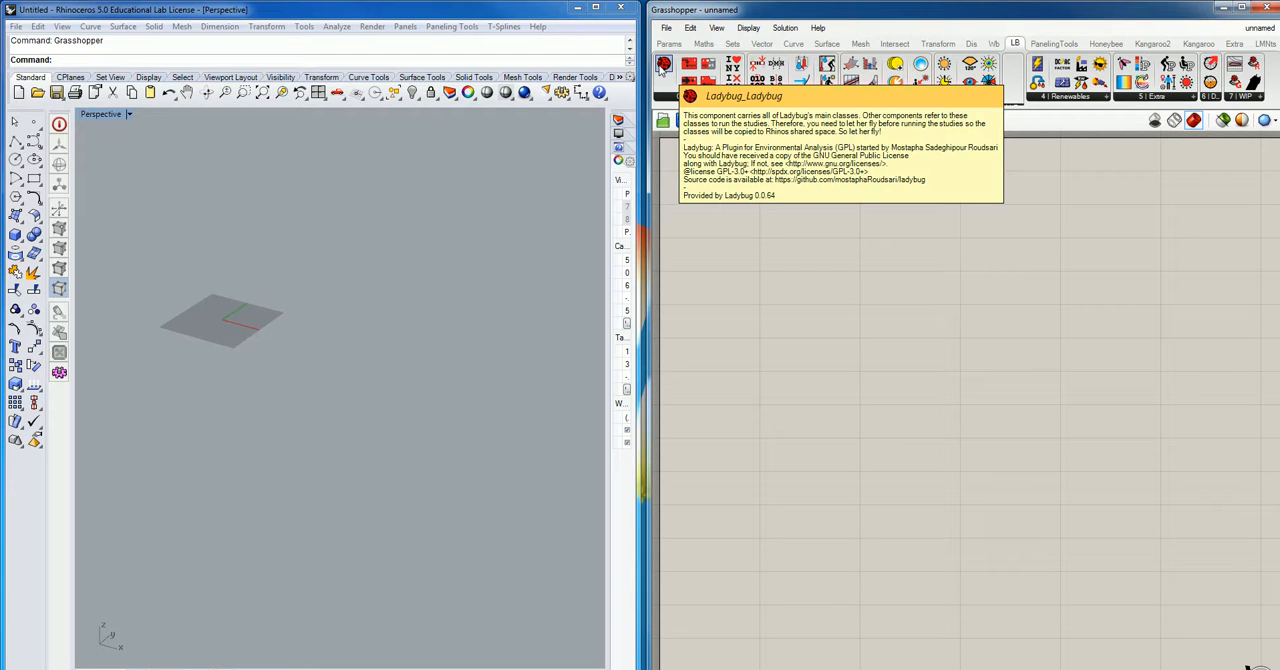
pyautogui.moveTo(663, 66); pyautogui.dragTo(806, 218)
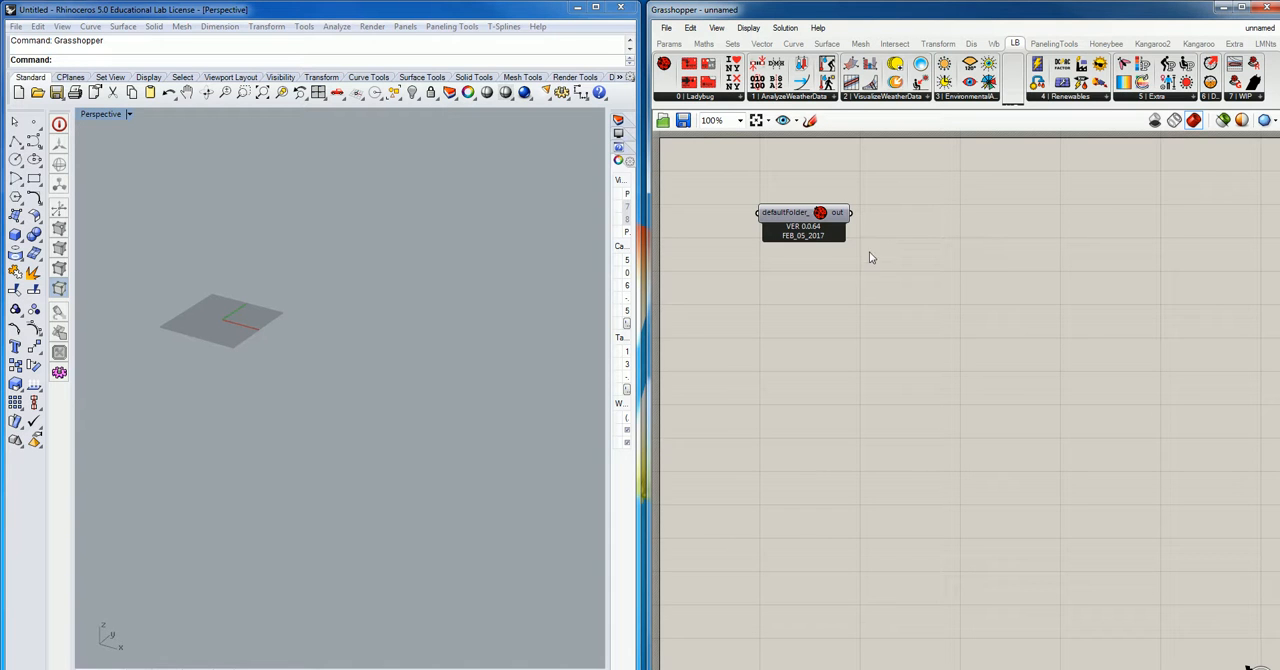
# - Set the component display to show names instead of icons, with Draw Full Names turned on
pyautogui.click(748, 28)
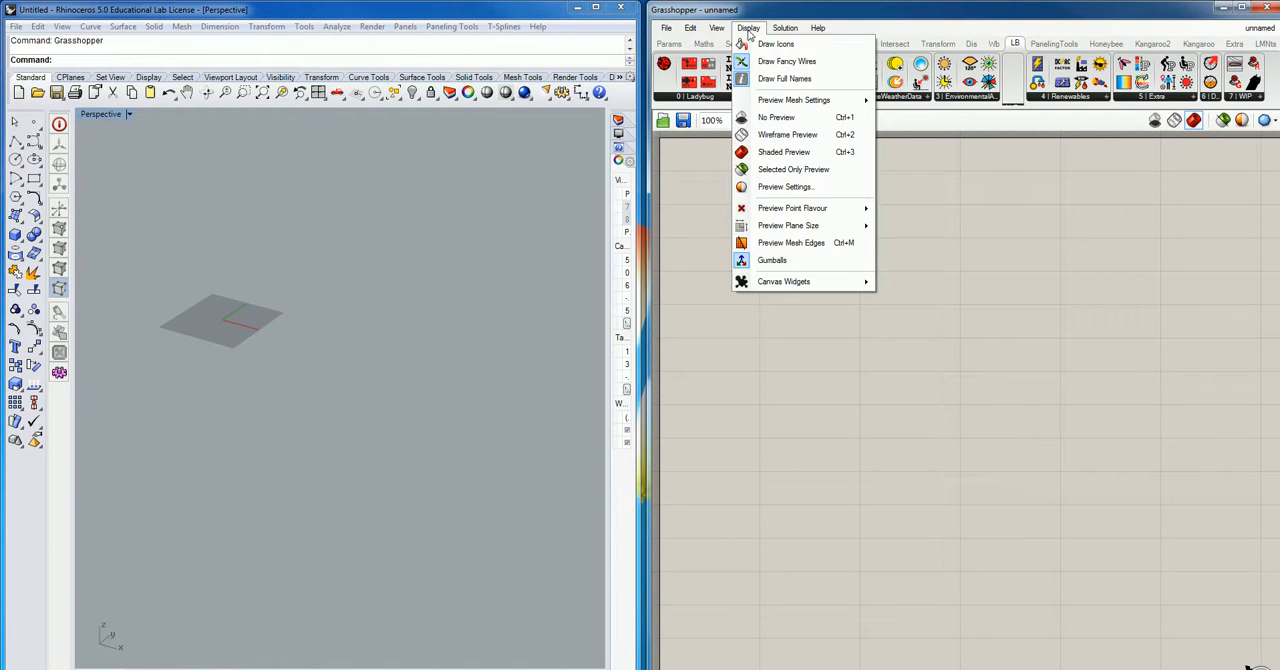
pyautogui.click(787, 61)
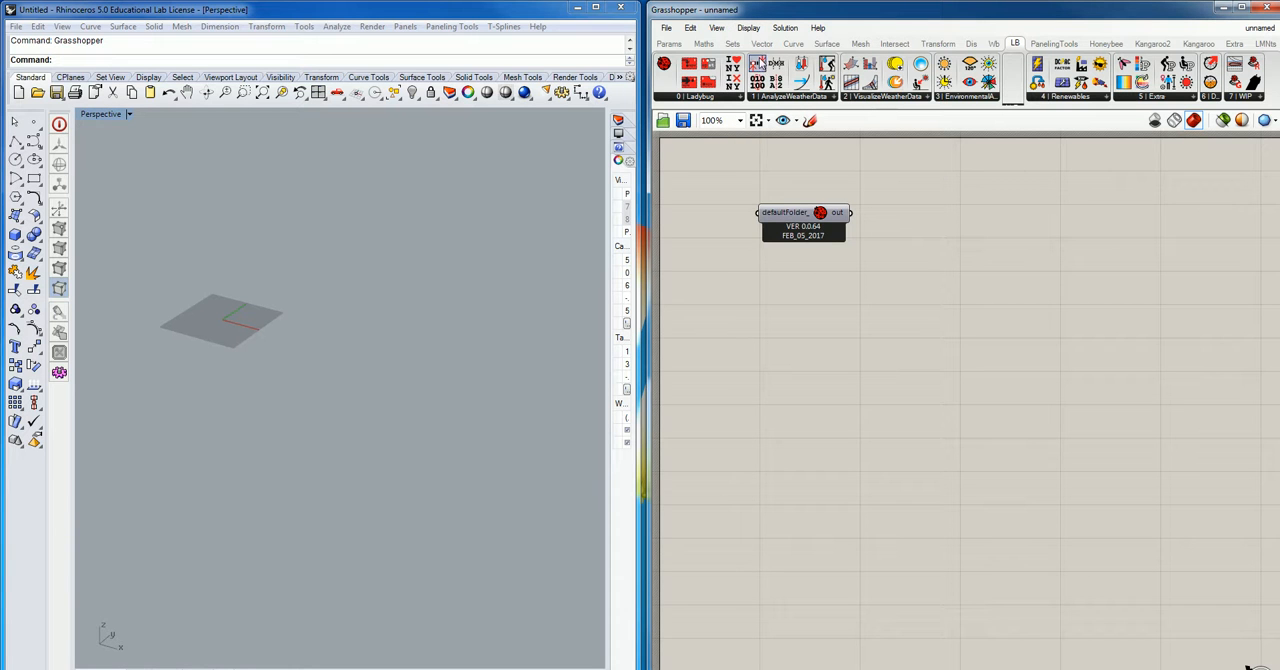
pyautogui.click(717, 28)
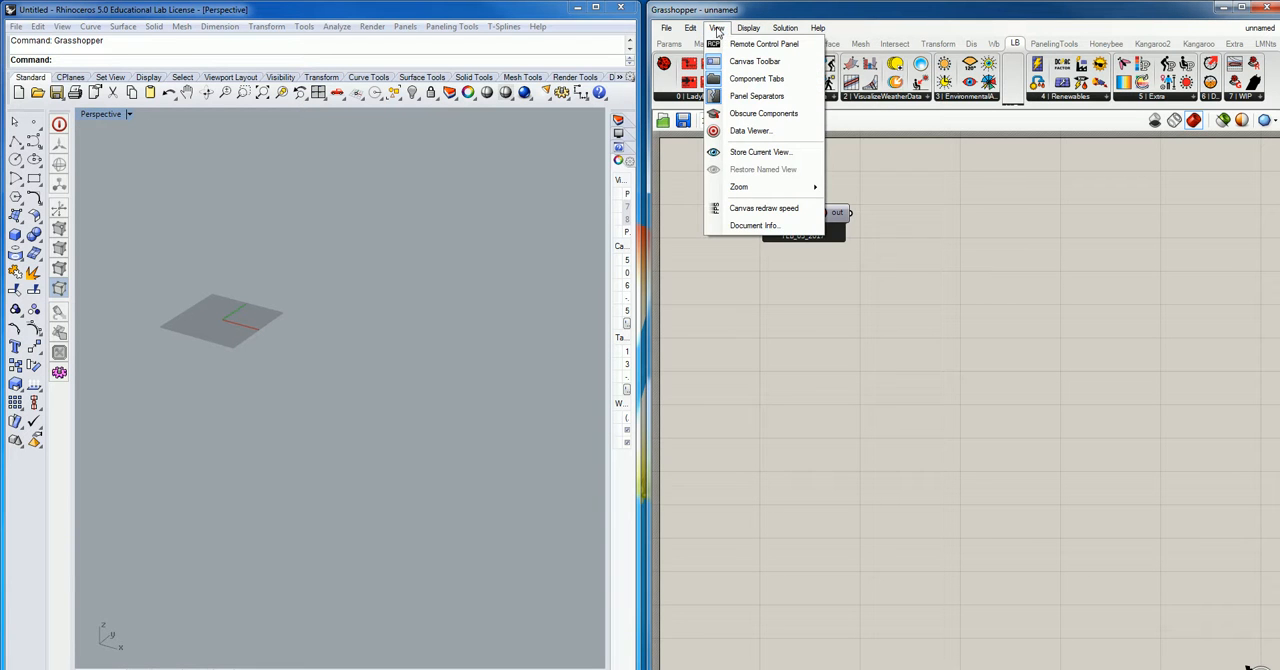
pyautogui.moveTo(748, 28)
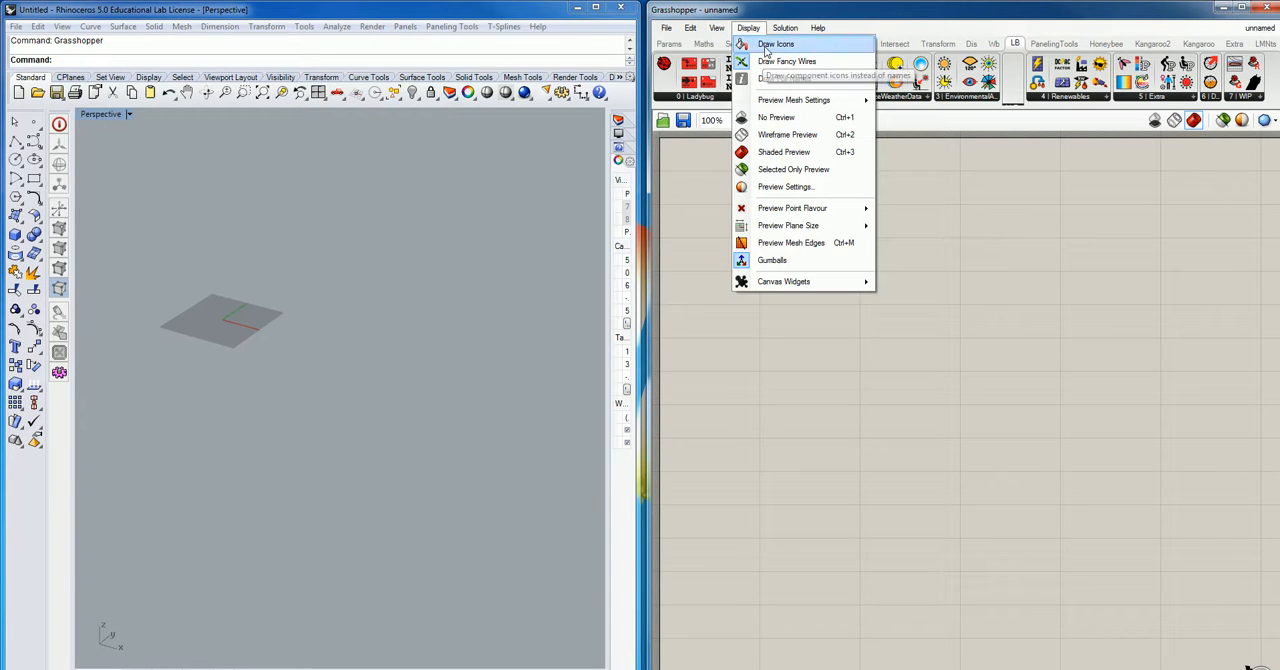
pyautogui.click(766, 46)
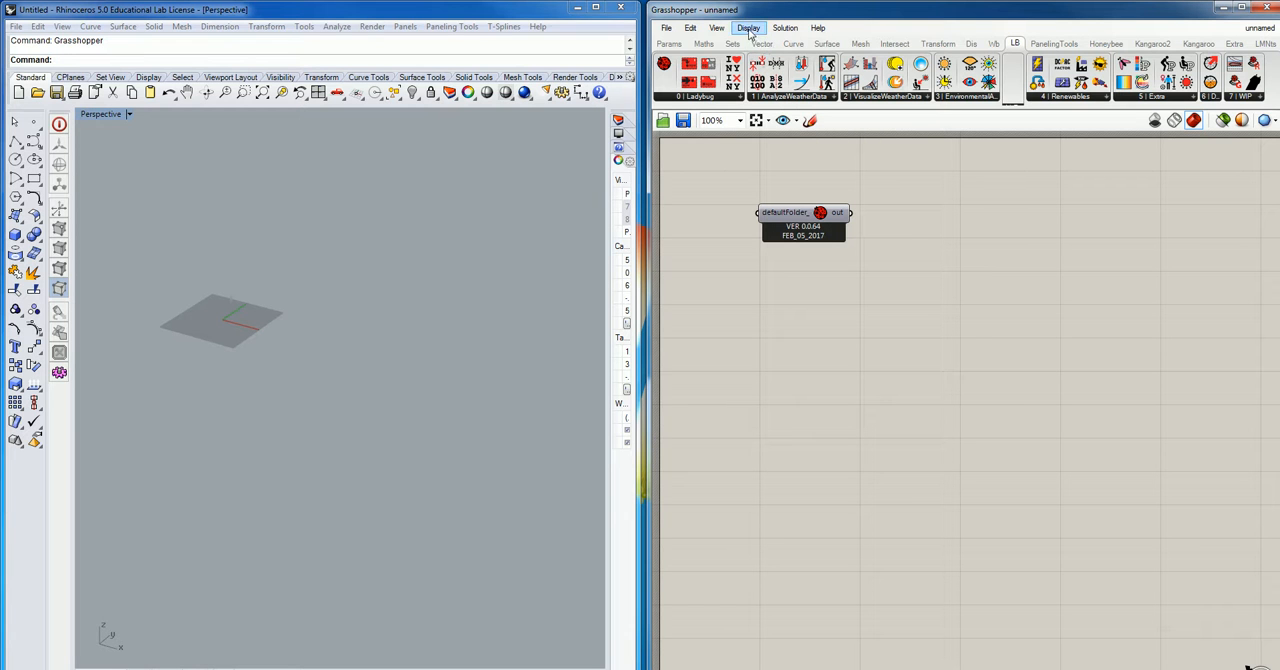
pyautogui.click(750, 29)
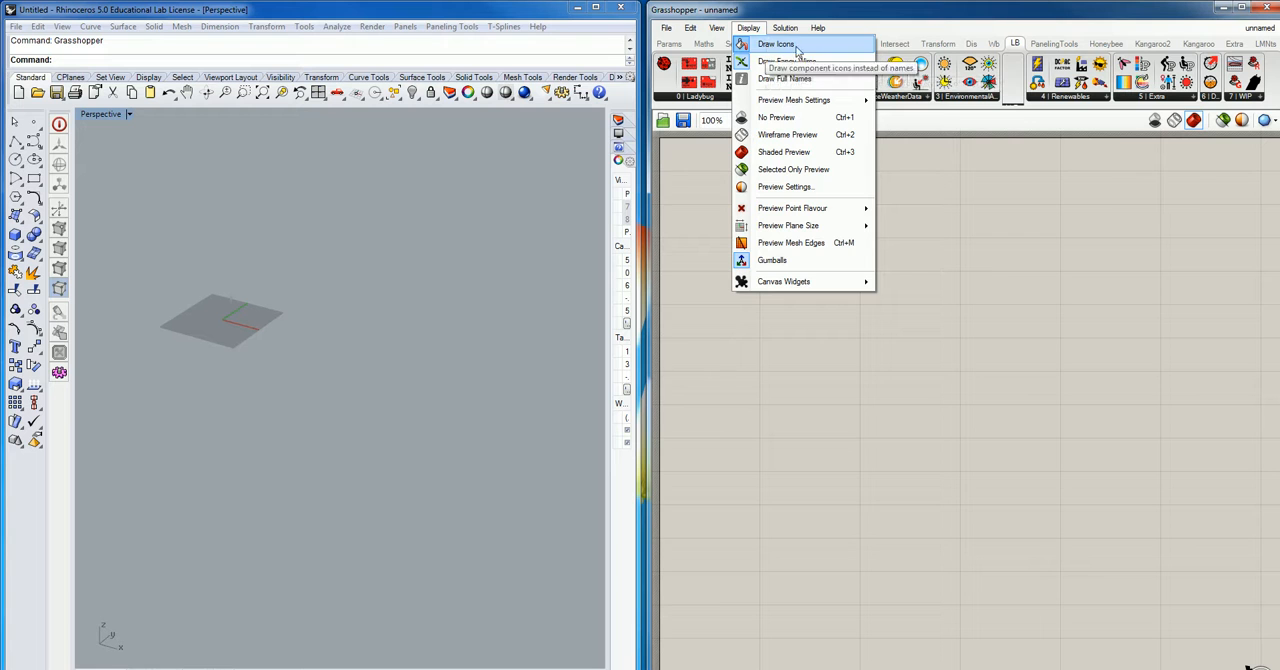
pyautogui.click(776, 44)
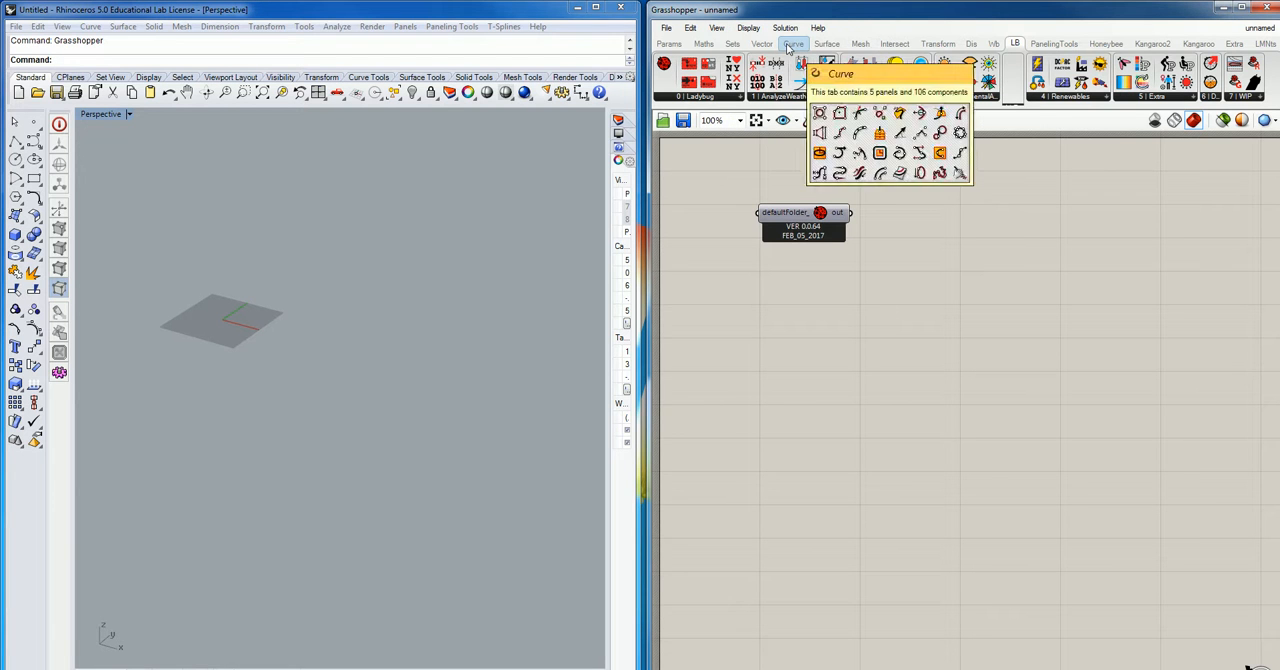
pyautogui.click(748, 28)
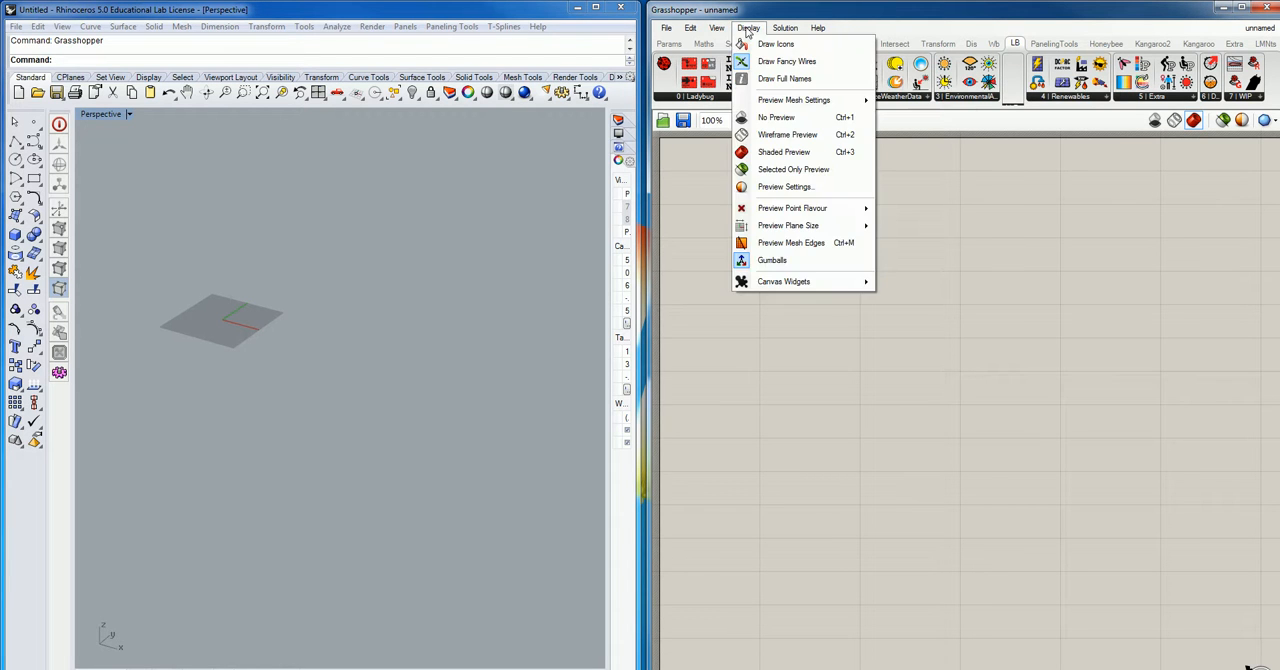
pyautogui.click(765, 79)
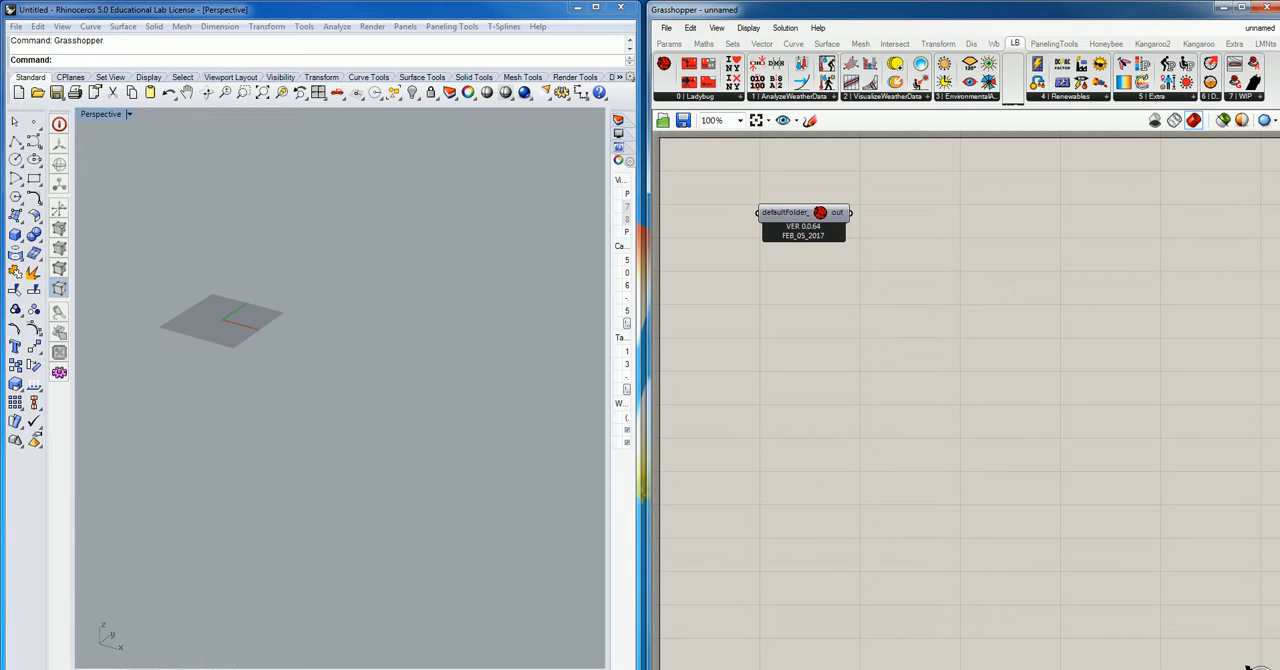
# - Add the download EPW Weather File component beside the Ladybug component and the importEPW component beneath it
pyautogui.scroll(-10, 966, 400)
pyautogui.scroll(10, 966, 400)
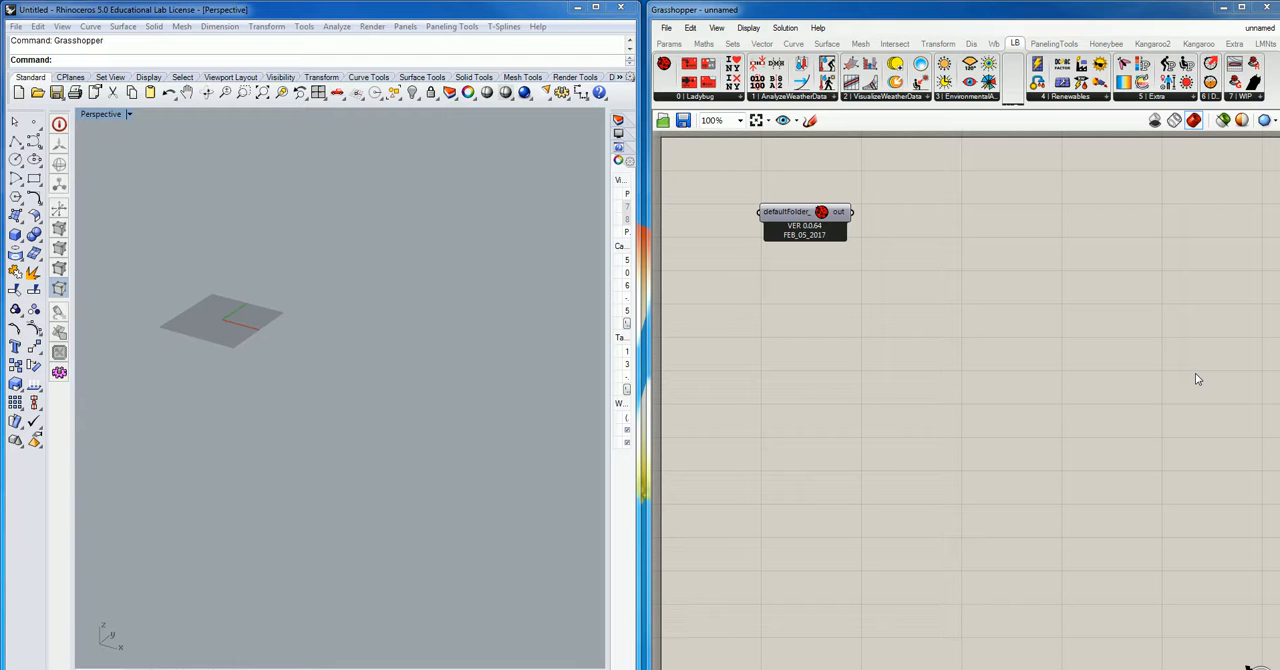
pyautogui.click(689, 64)
pyautogui.click(1005, 250)
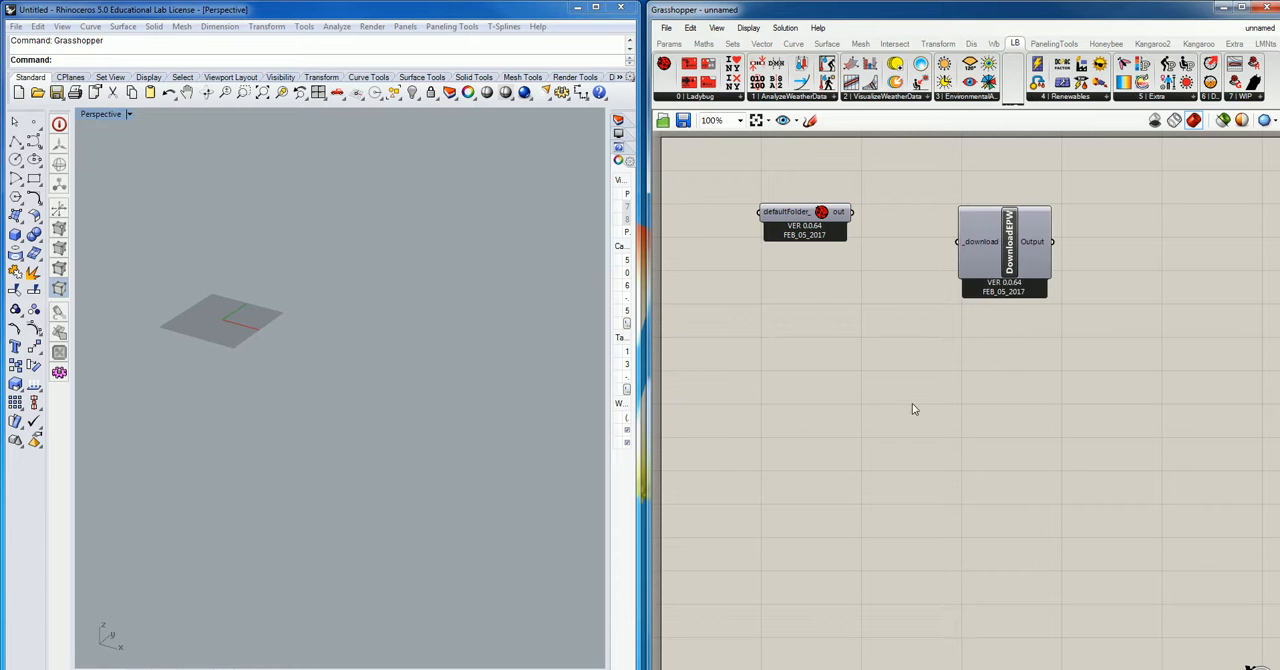
pyautogui.moveTo(1008, 258); pyautogui.dragTo(1020, 232)
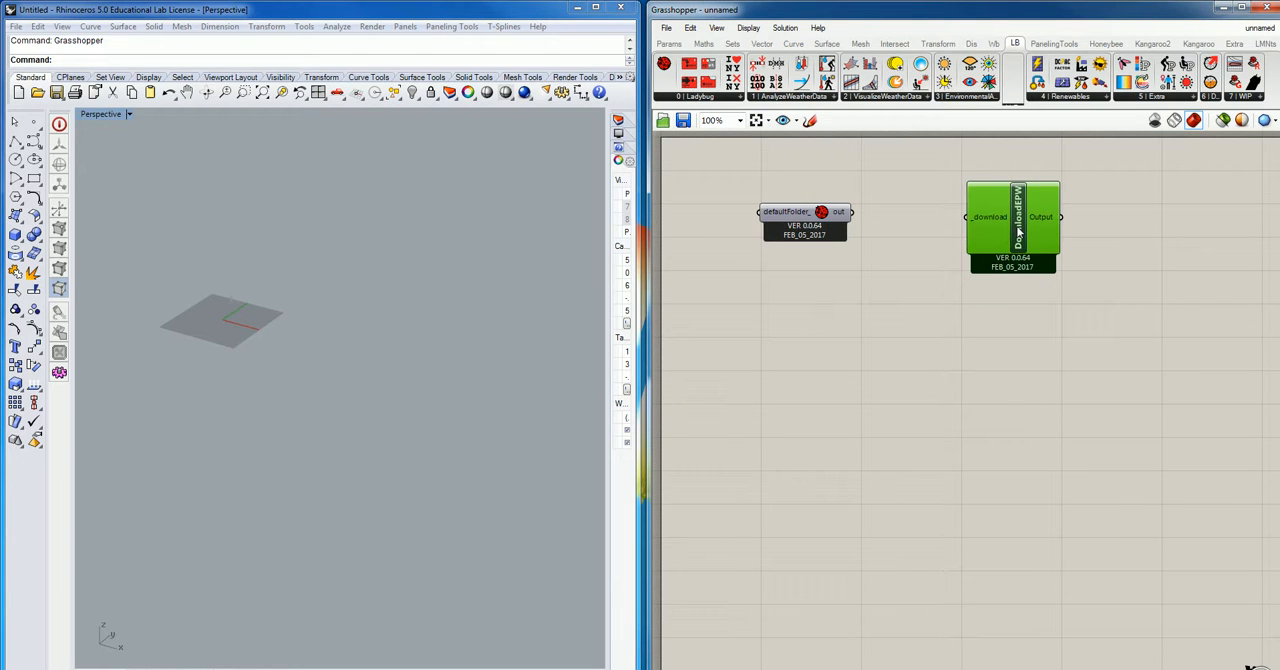
pyautogui.moveTo(690, 80); pyautogui.dragTo(906, 304)
pyautogui.moveTo(996, 447); pyautogui.dragTo(998, 444)
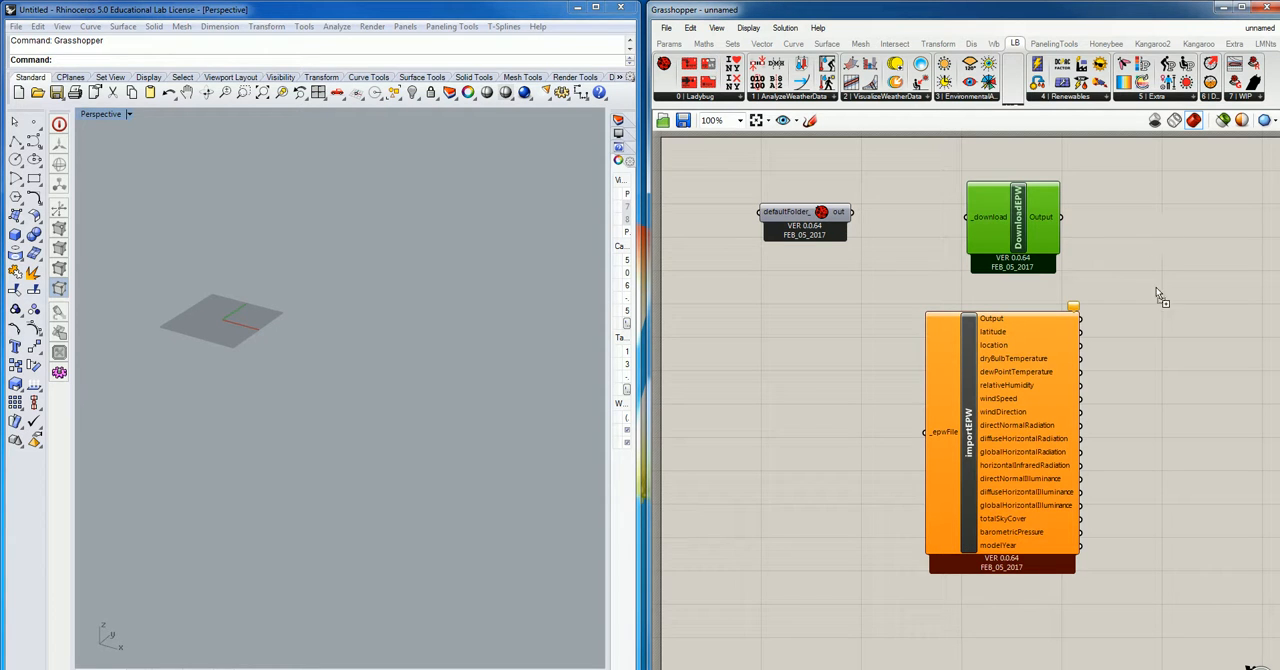
# - Add the EPW+STAT component beside DownloadEPW and the Open weather file component beside importEPW
pyautogui.moveTo(1157, 292); pyautogui.dragTo(1157, 292)
pyautogui.moveTo(1172, 221); pyautogui.dragTo(1214, 218)
pyautogui.moveTo(1109, 378); pyautogui.dragTo(1210, 414)
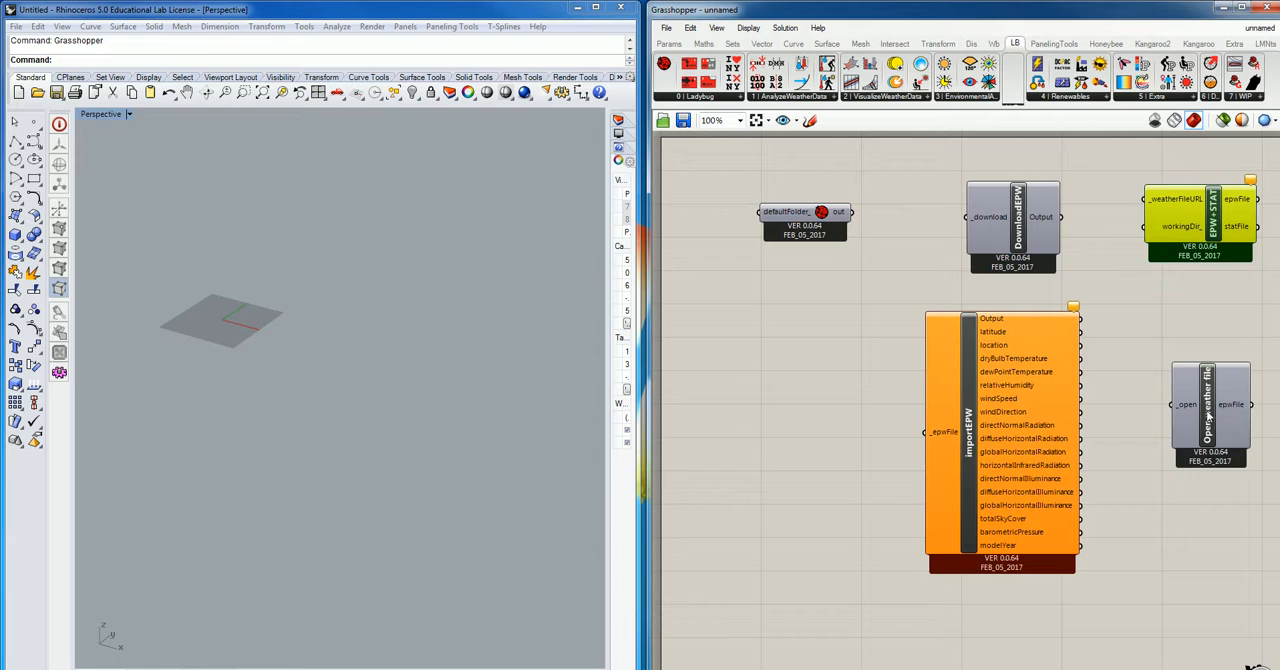
pyautogui.click(1209, 416)
pyautogui.moveTo(1209, 424); pyautogui.dragTo(1208, 413)
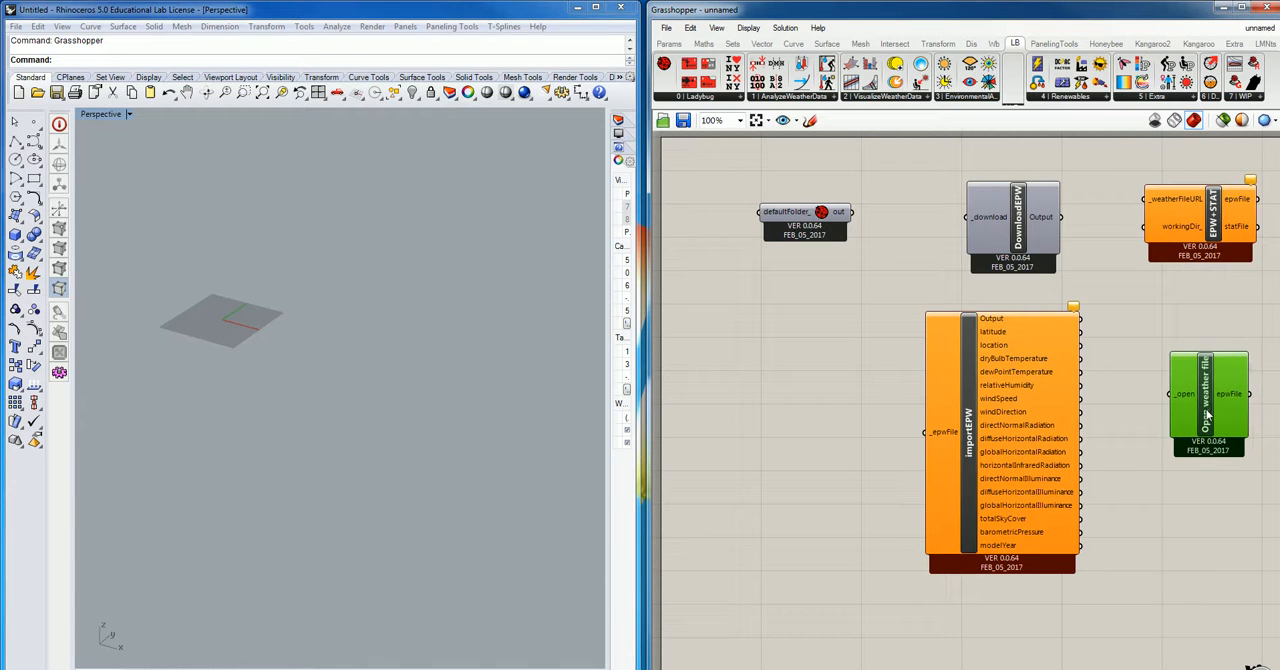
pyautogui.click(1139, 476)
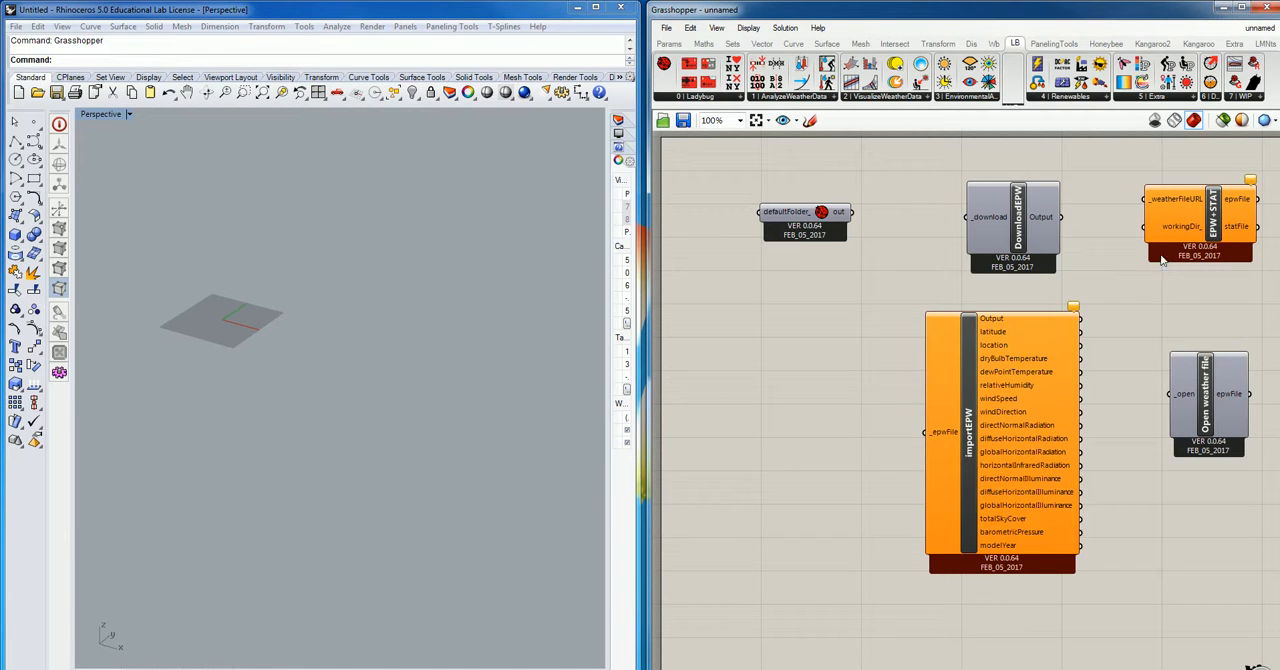
# - Shift the importEPW component slightly lower on the canvas
pyautogui.click(968, 420)
pyautogui.moveTo(968, 420); pyautogui.dragTo(762, 450)
pyautogui.scroll(-4, 836, 430)
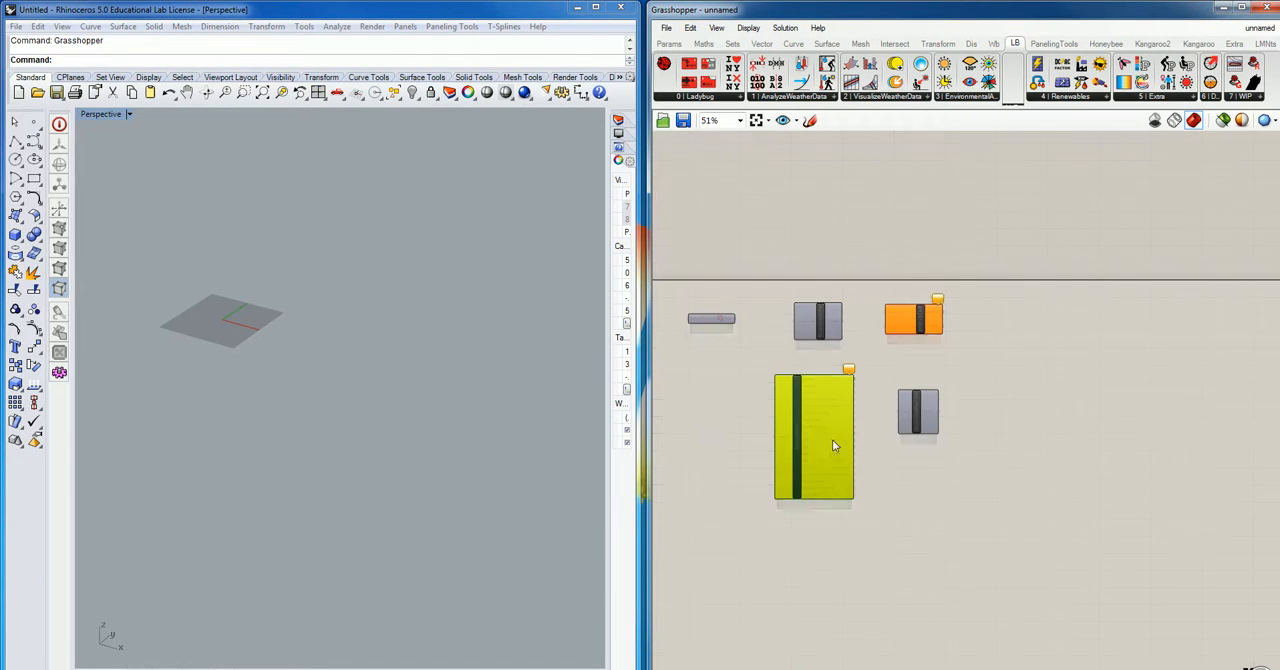
pyautogui.scroll(2, 697, 416)
pyautogui.scroll(2, 694, 320)
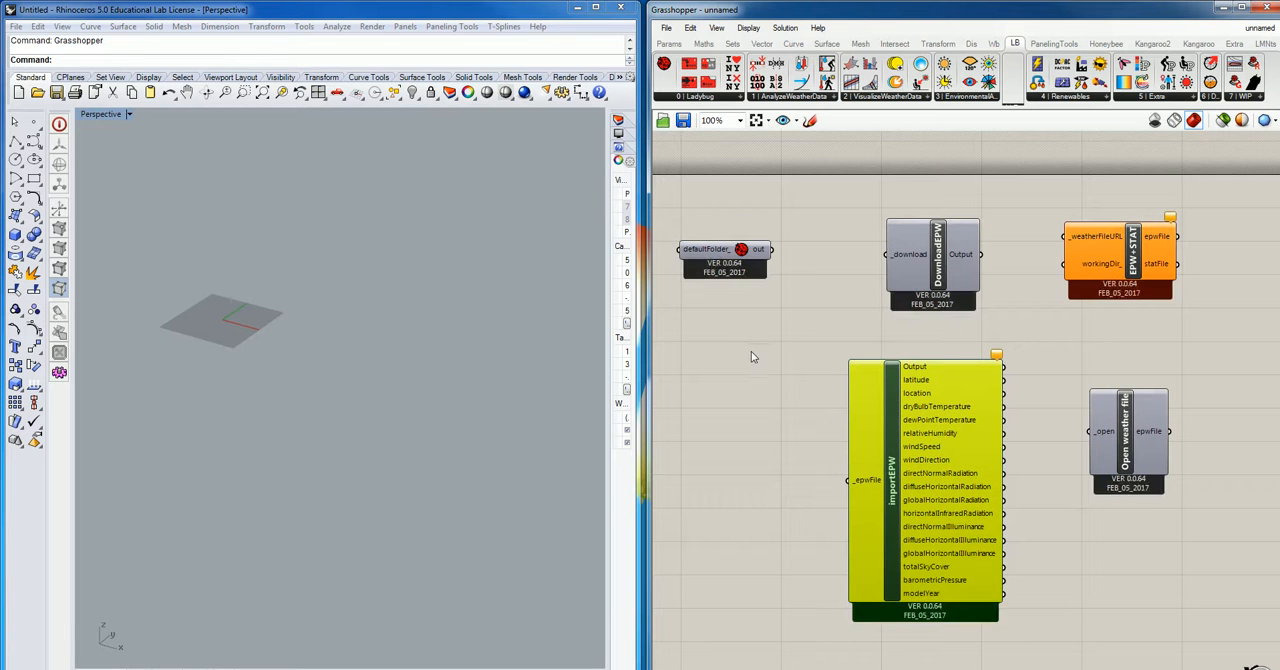
pyautogui.moveTo(757, 352); pyautogui.dragTo(812, 378, button='right')
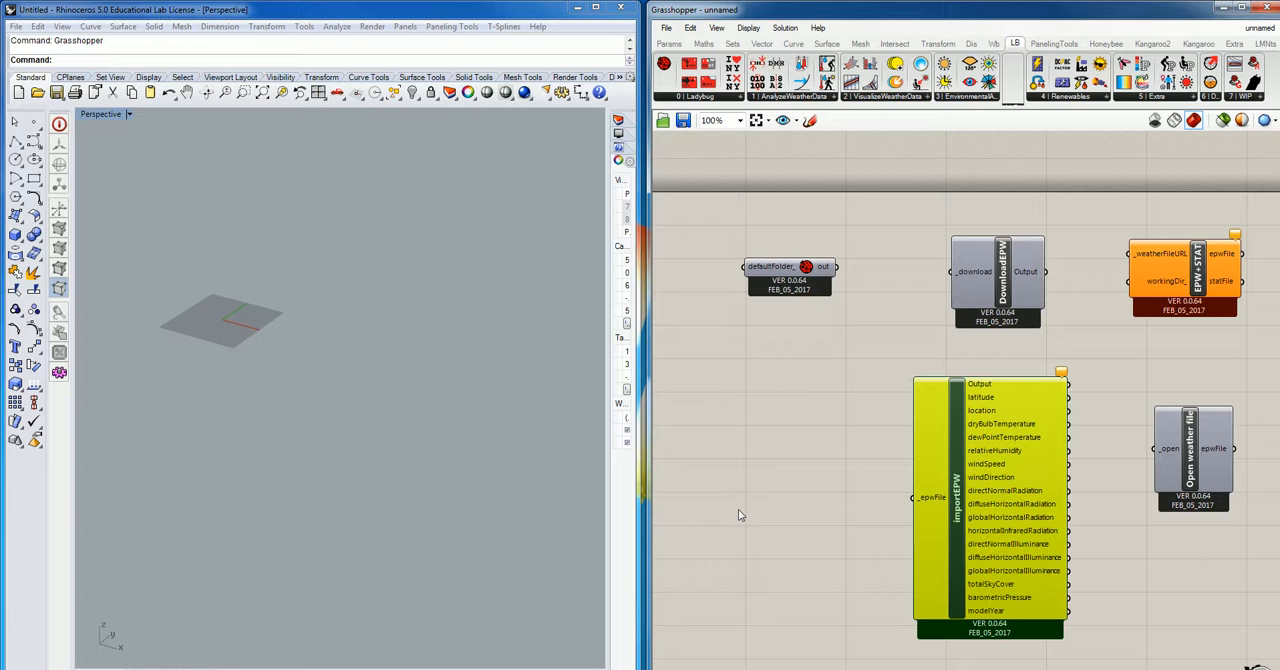
# - Switch to Windows Explorer and open the #Arch222 folder on the cadlab network drive
pyautogui.moveTo(913, 576)
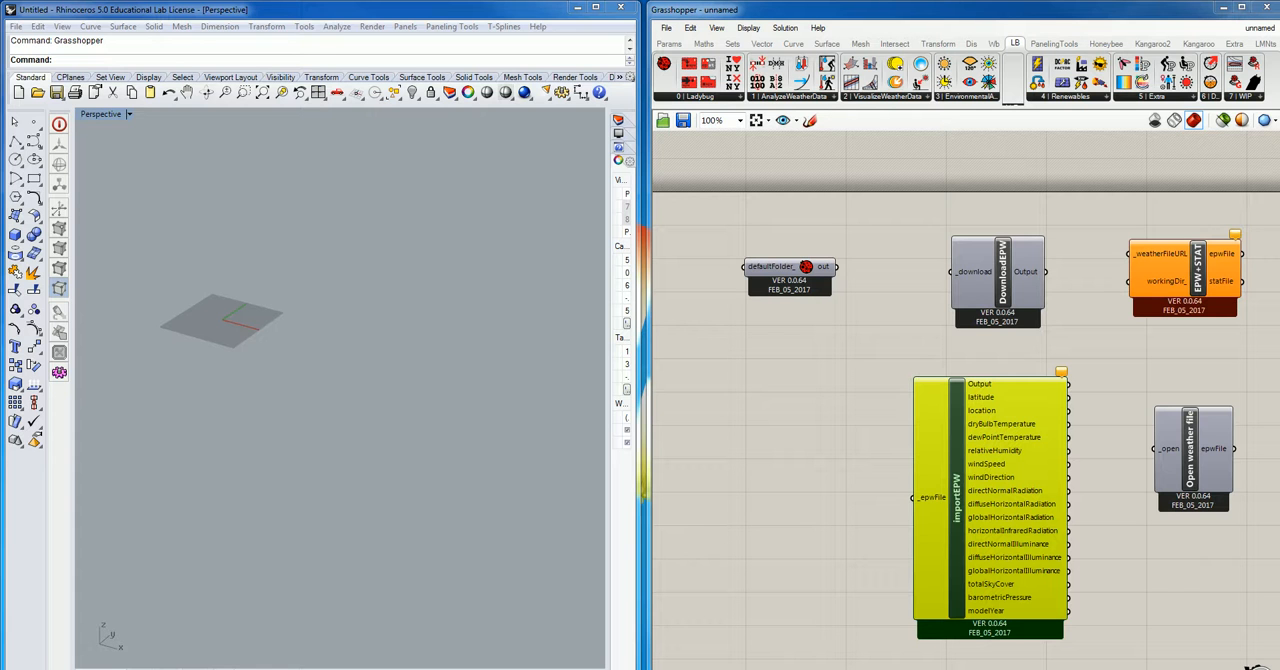
pyautogui.moveTo(1279, 167); pyautogui.dragTo(840, 82)
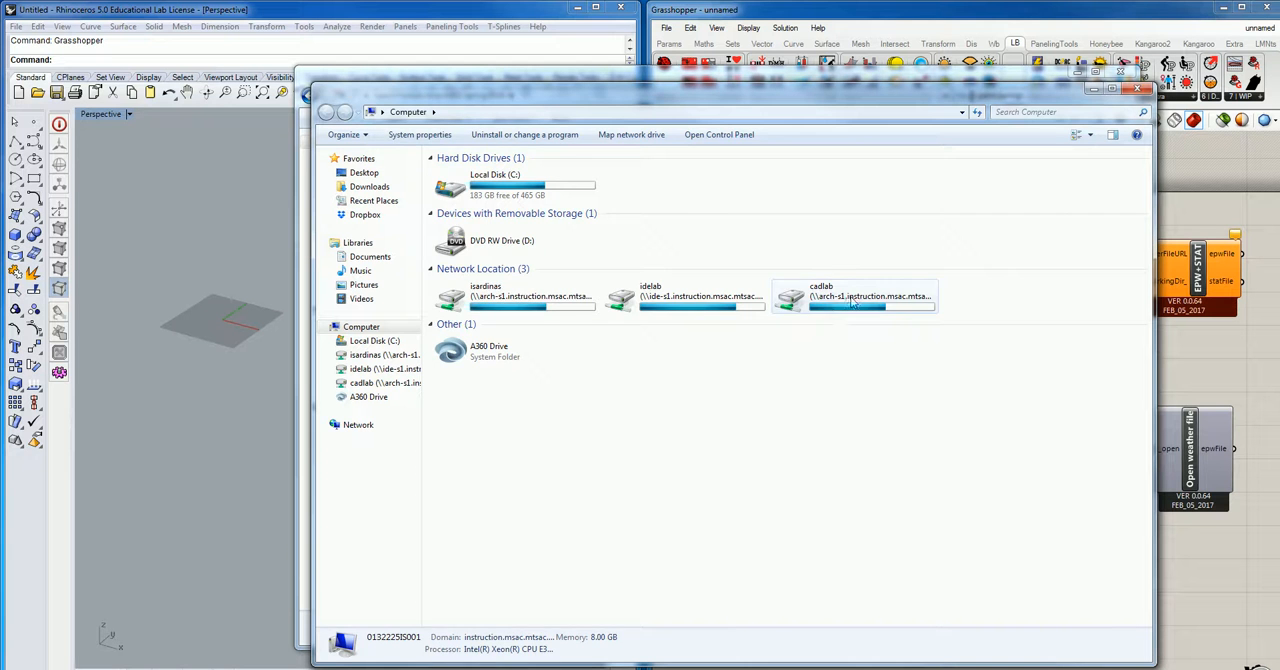
pyautogui.doubleClick(852, 300)
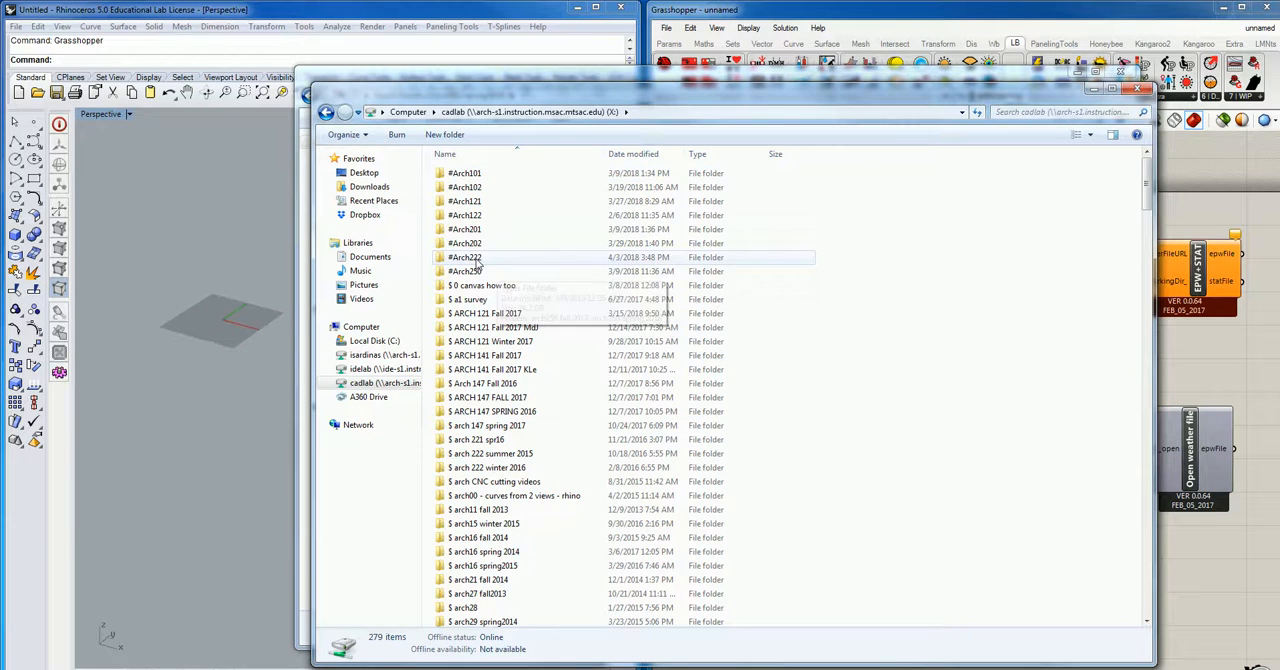
pyautogui.doubleClick(484, 257)
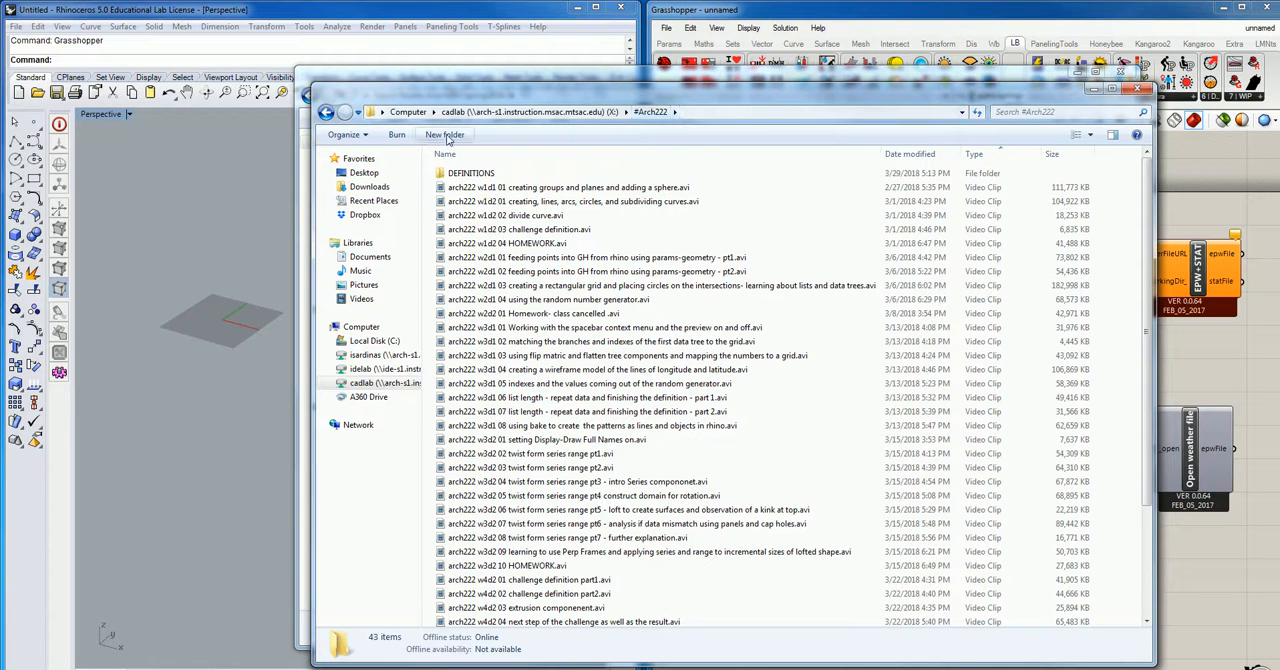
pyautogui.scroll(-3, 590, 346)
pyautogui.scroll(3, 590, 346)
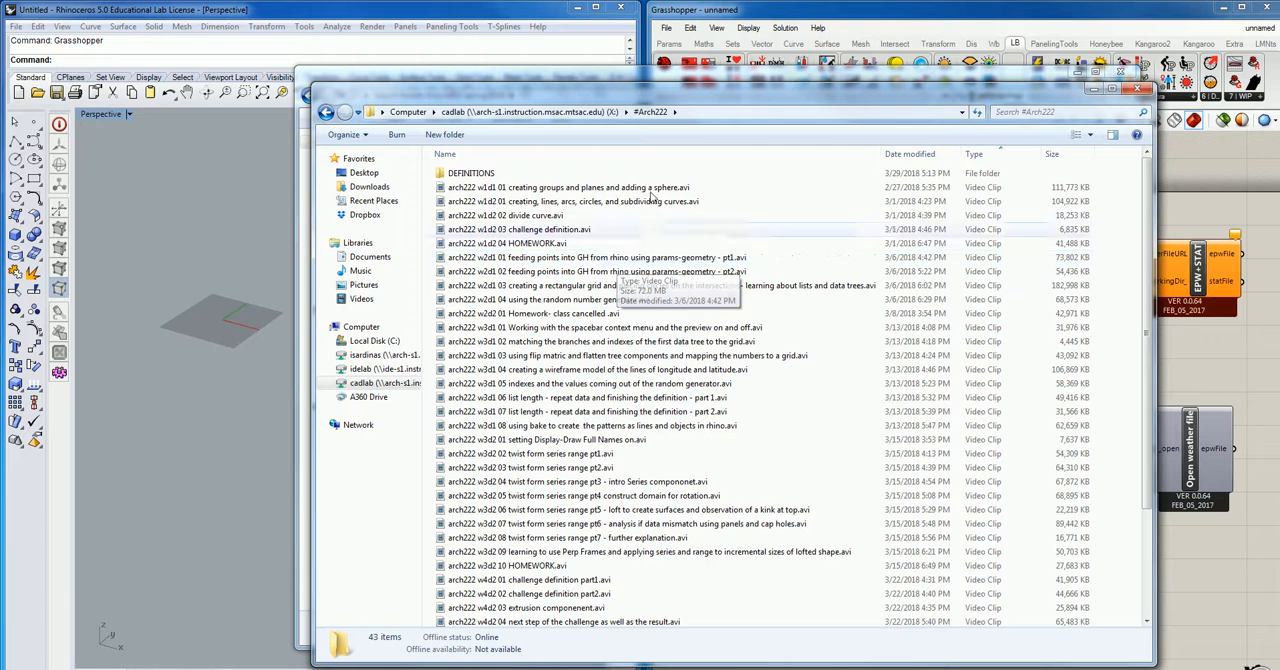
# - Create a folder named "EPW files" in #Arch222 and open it
pyautogui.click(444, 134)
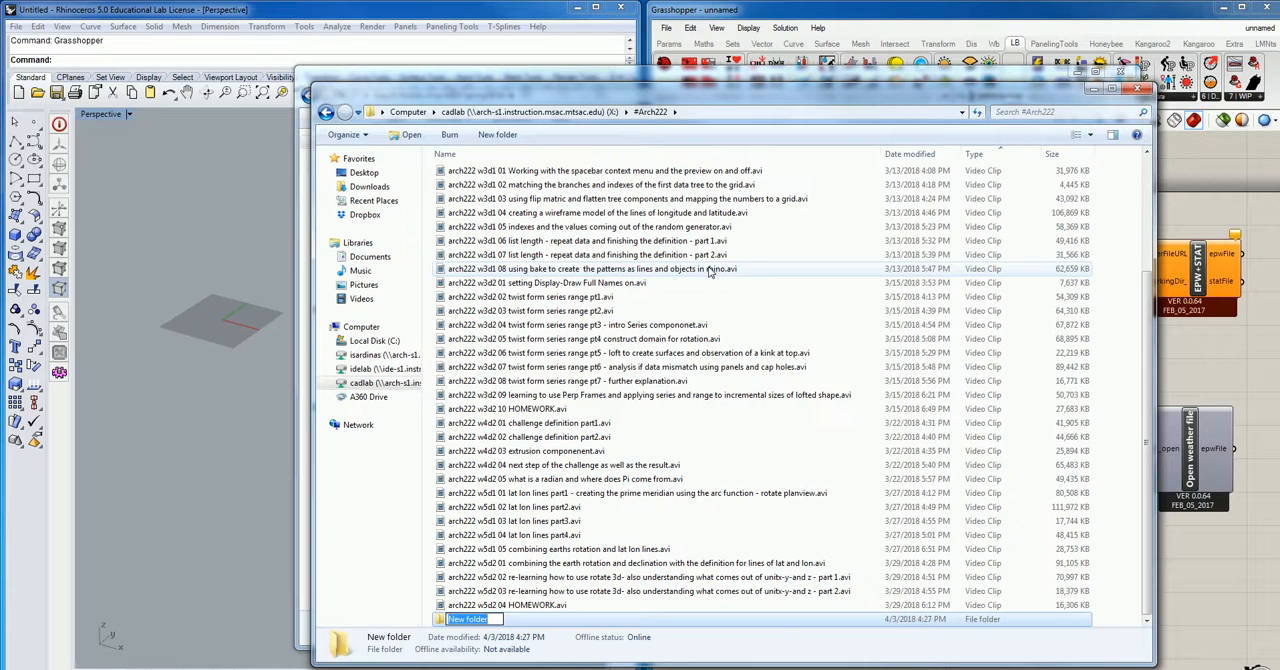
pyautogui.write('EPW files')
pyautogui.press('Return')
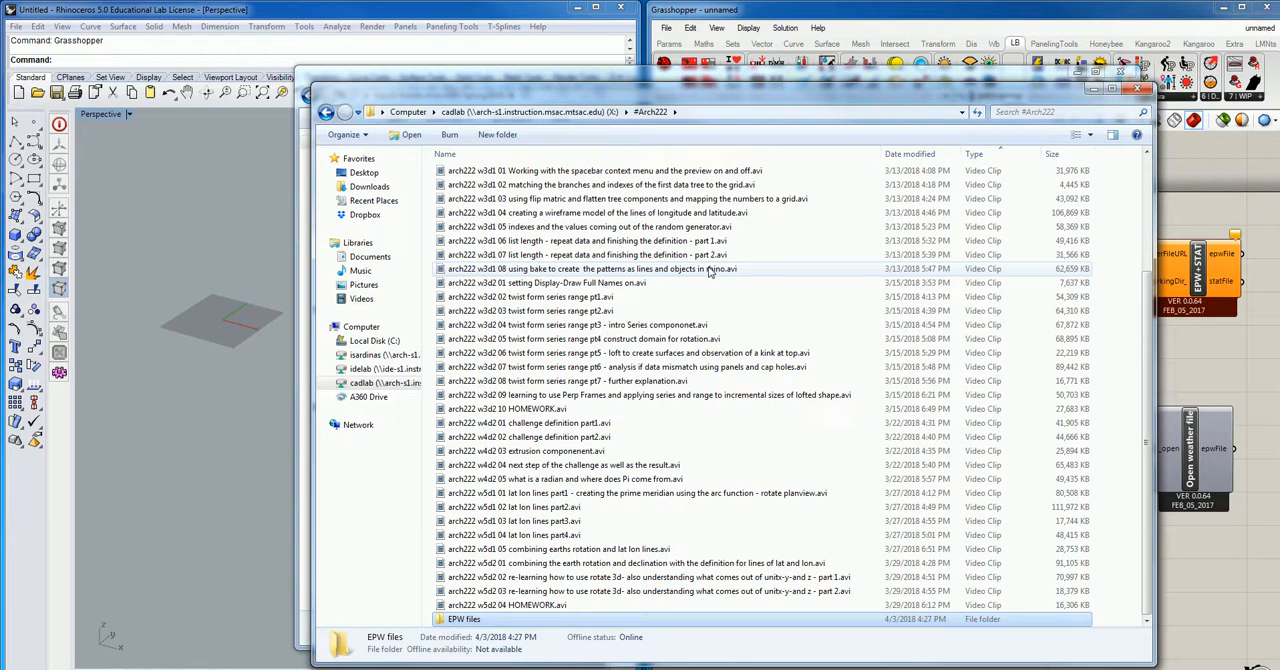
pyautogui.doubleClick(455, 620)
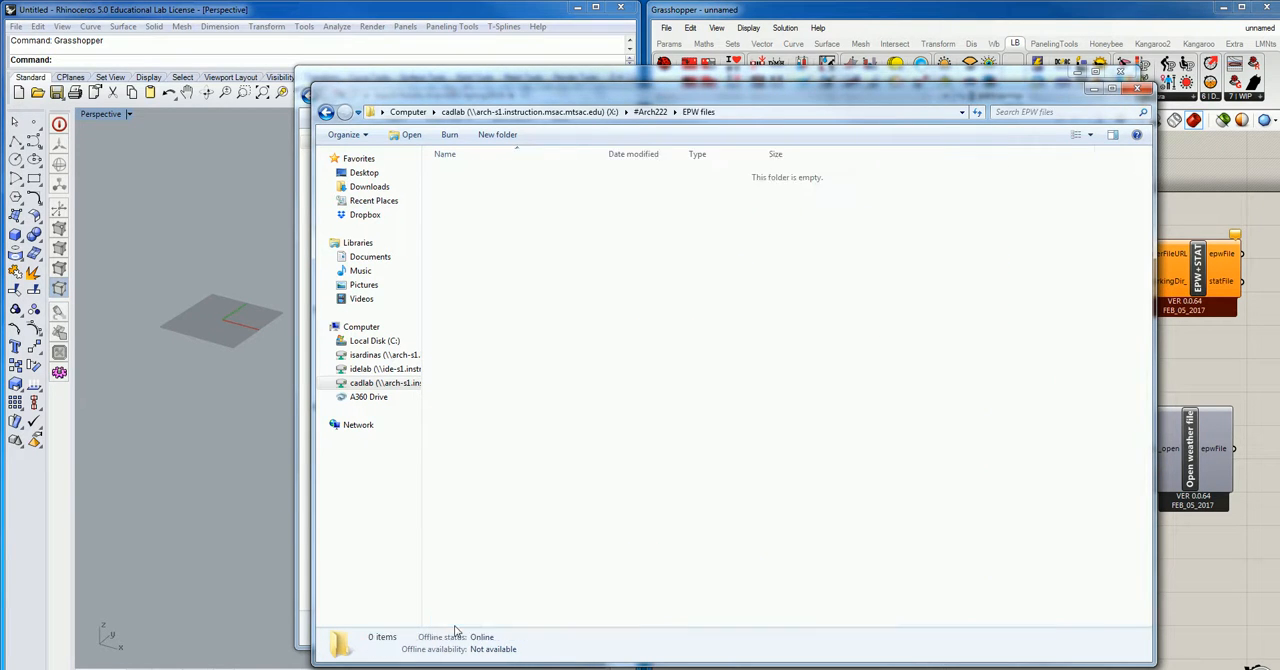
# - Paste the copied Palm Springs EPW file into the EPW files folder and close the Explorer windows
pyautogui.rightClick(505, 440)
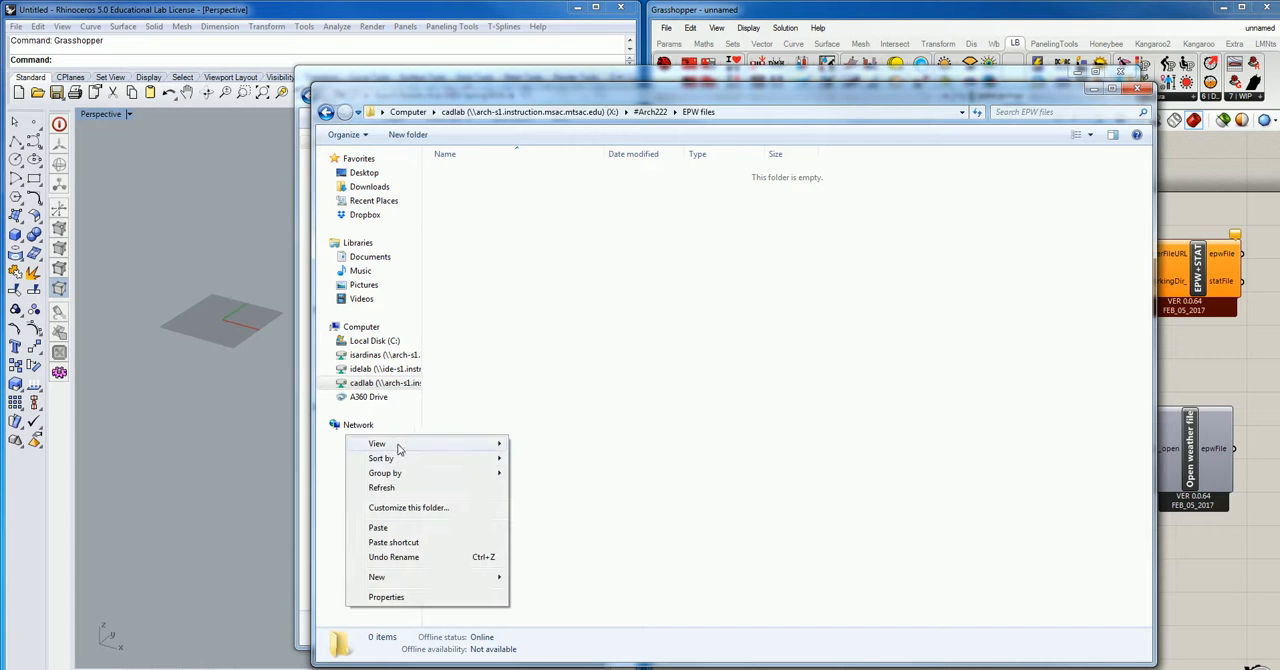
pyautogui.click(400, 528)
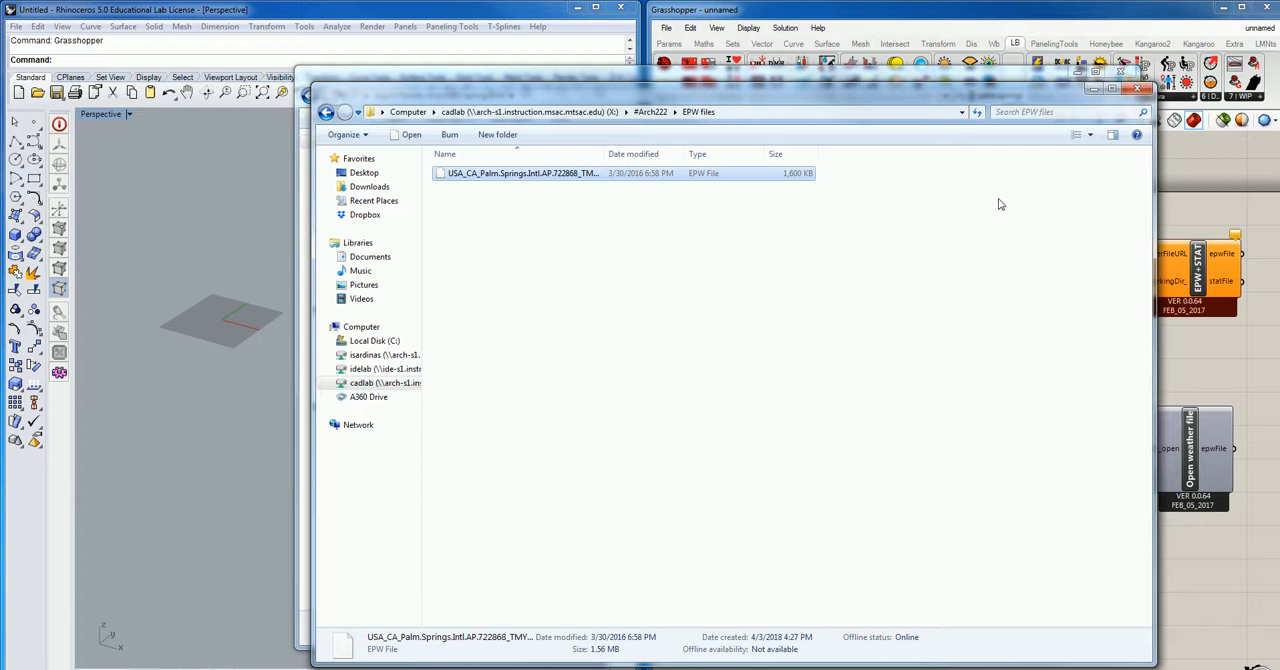
pyautogui.click(1142, 92)
pyautogui.click(1124, 86)
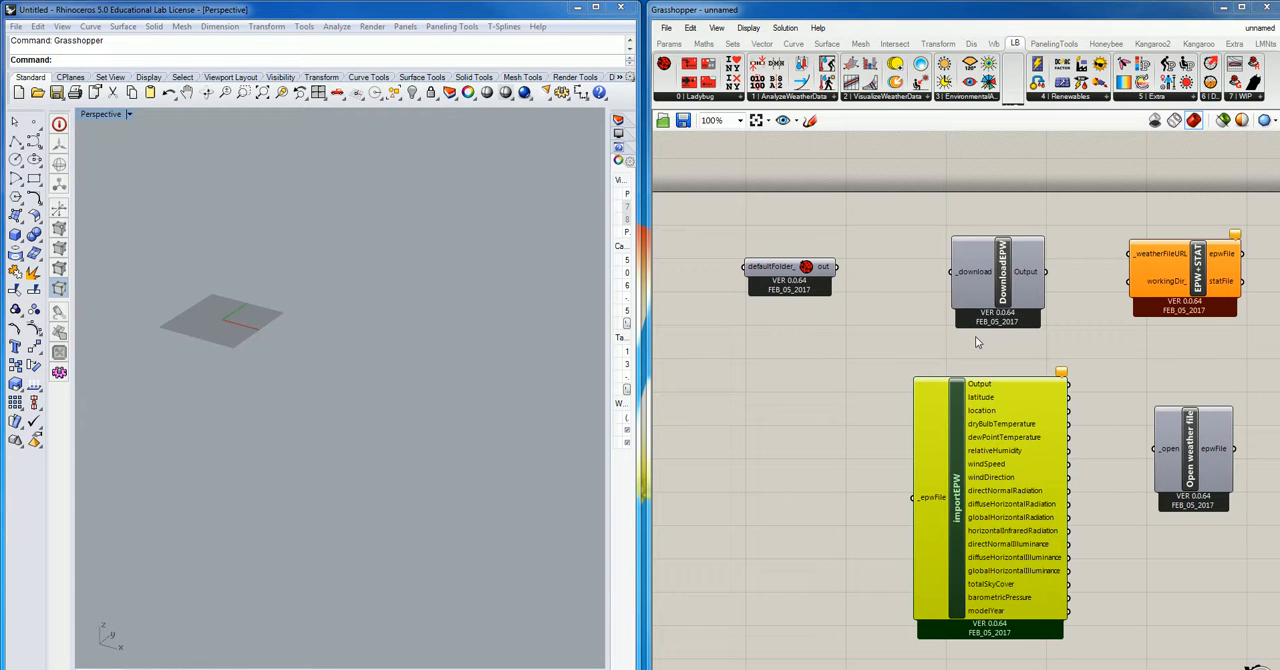
# - Move the Ladybug component aside, add a Boolean Toggle beside DownloadEPW and connect it to the _download input
pyautogui.moveTo(782, 275); pyautogui.dragTo(709, 223)
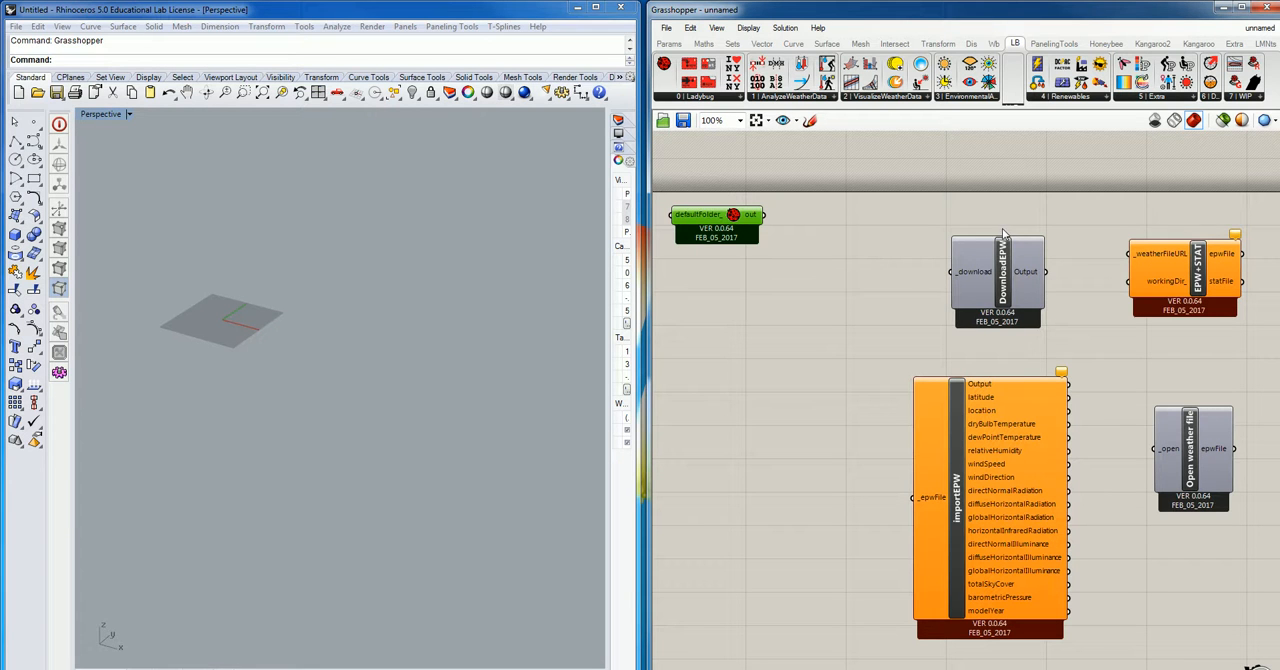
pyautogui.doubleClick(858, 267)
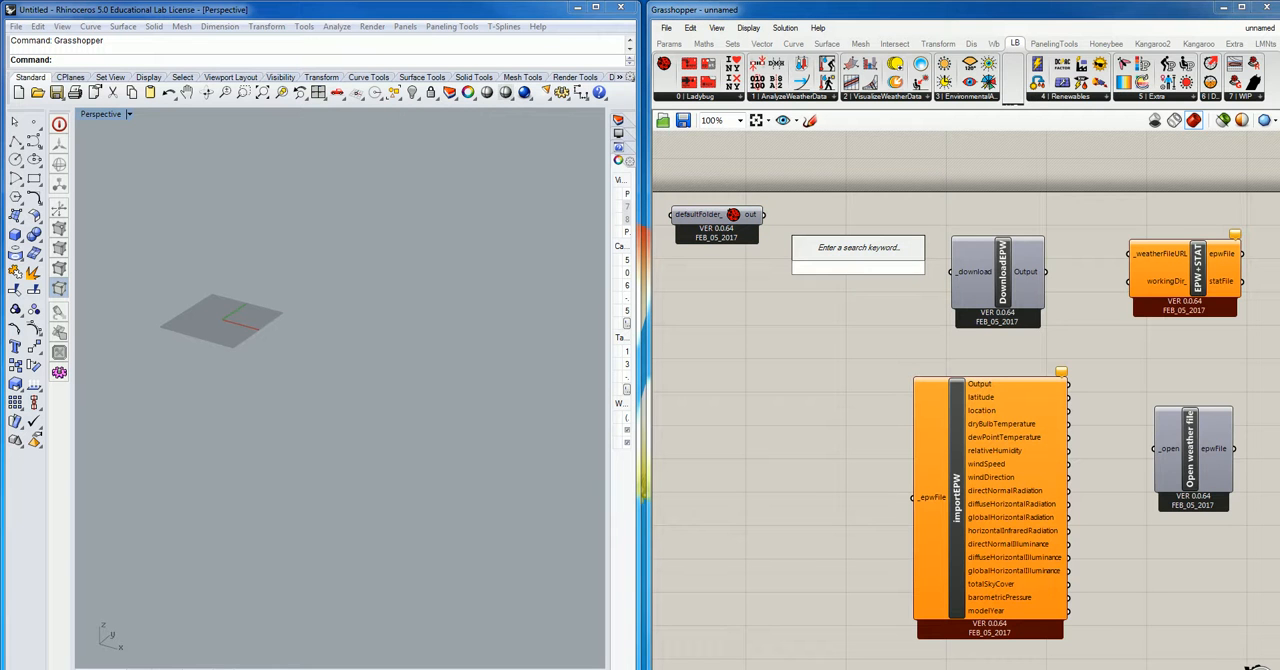
pyautogui.write('boolea')
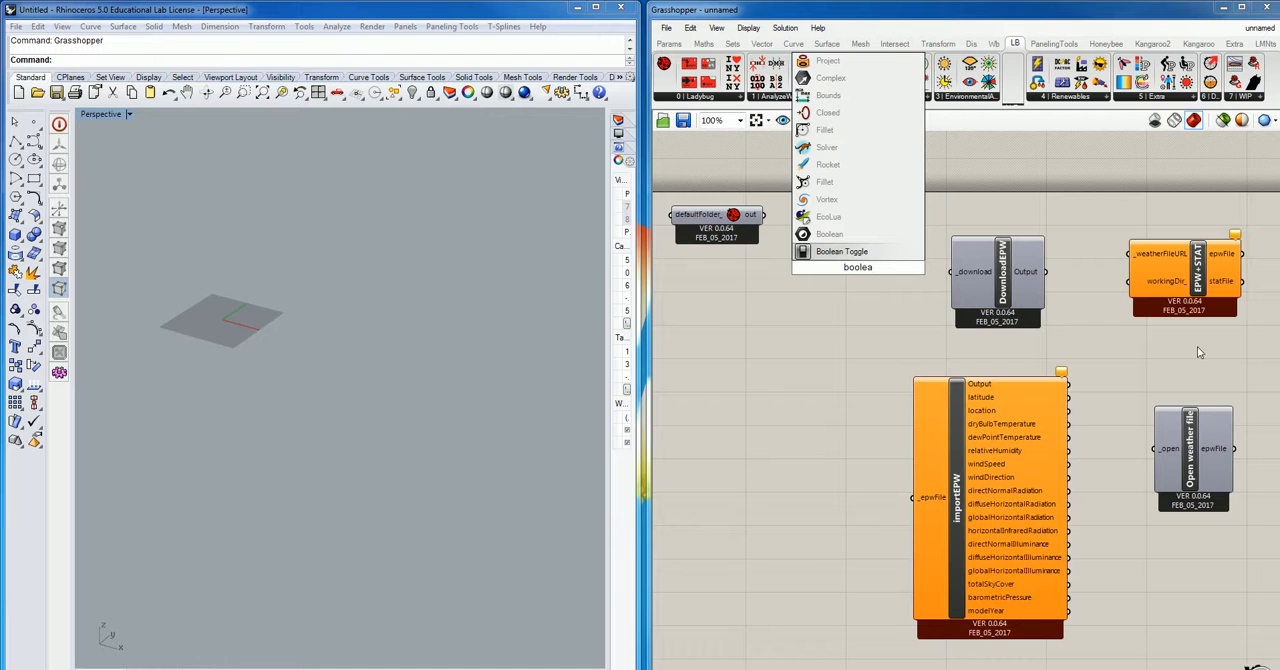
pyautogui.press('Return')
pyautogui.moveTo(849, 273); pyautogui.dragTo(854, 278)
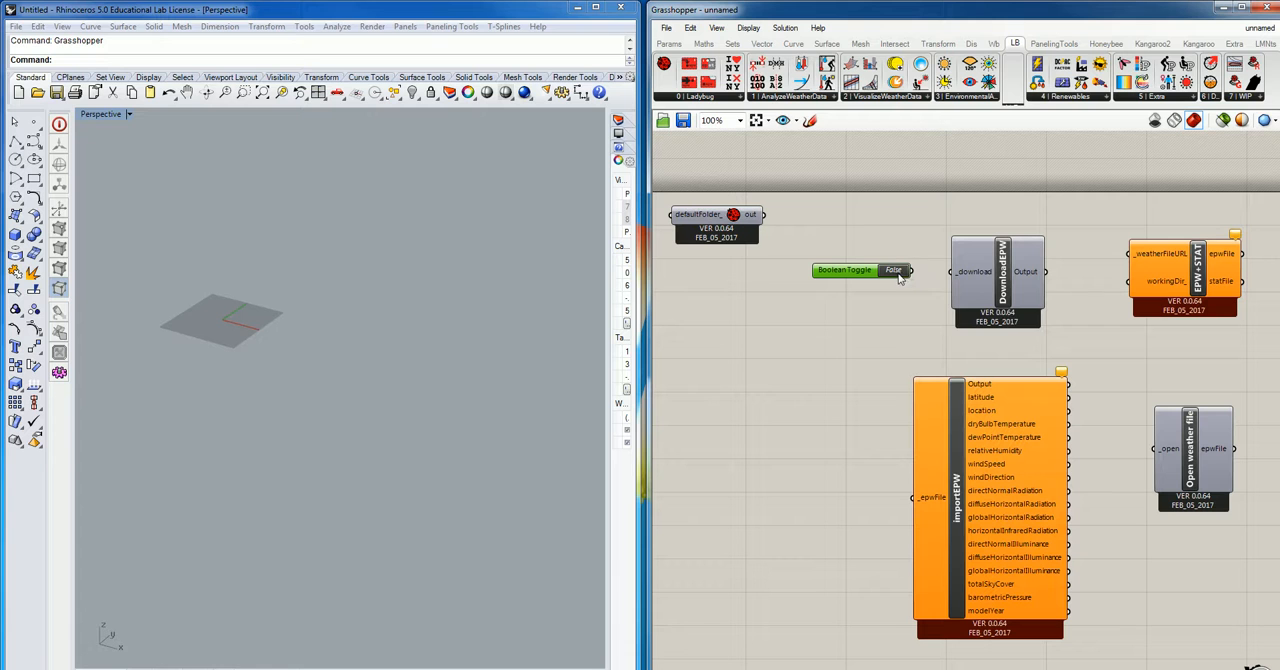
pyautogui.moveTo(910, 270); pyautogui.dragTo(954, 271)
pyautogui.click(1006, 275)
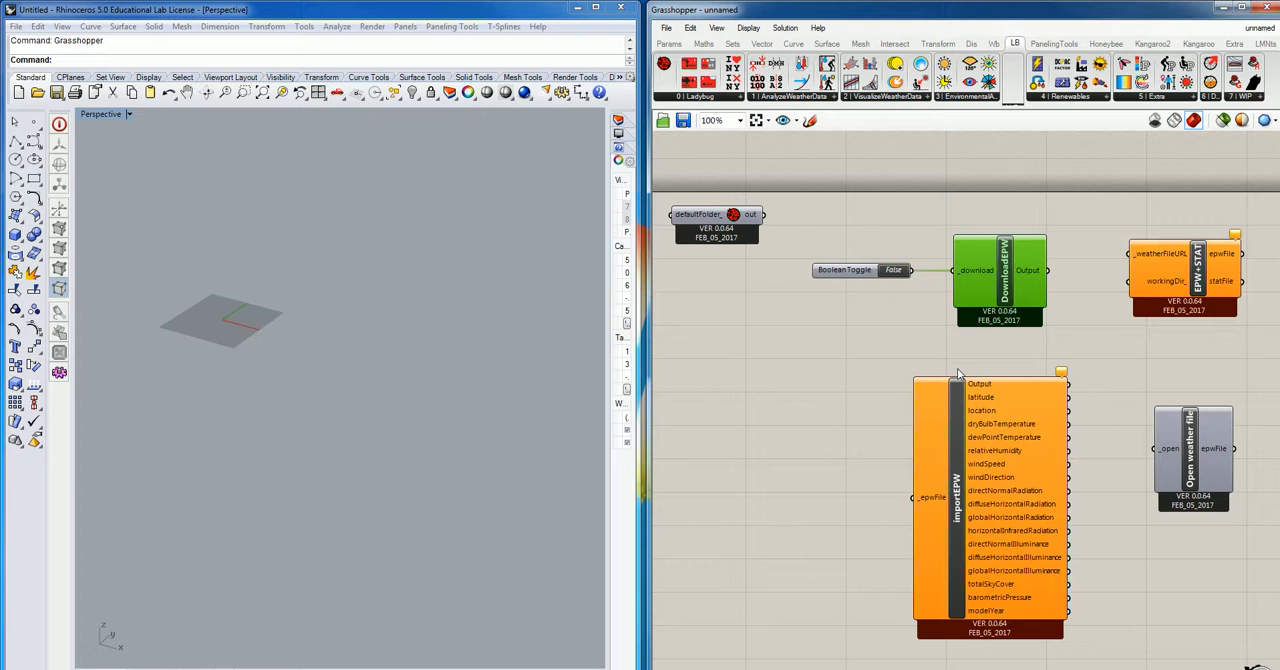
# - Set the Boolean Toggle to True and follow the redirect link to the new epwmap page in a maximized browser window
pyautogui.doubleClick(893, 270)
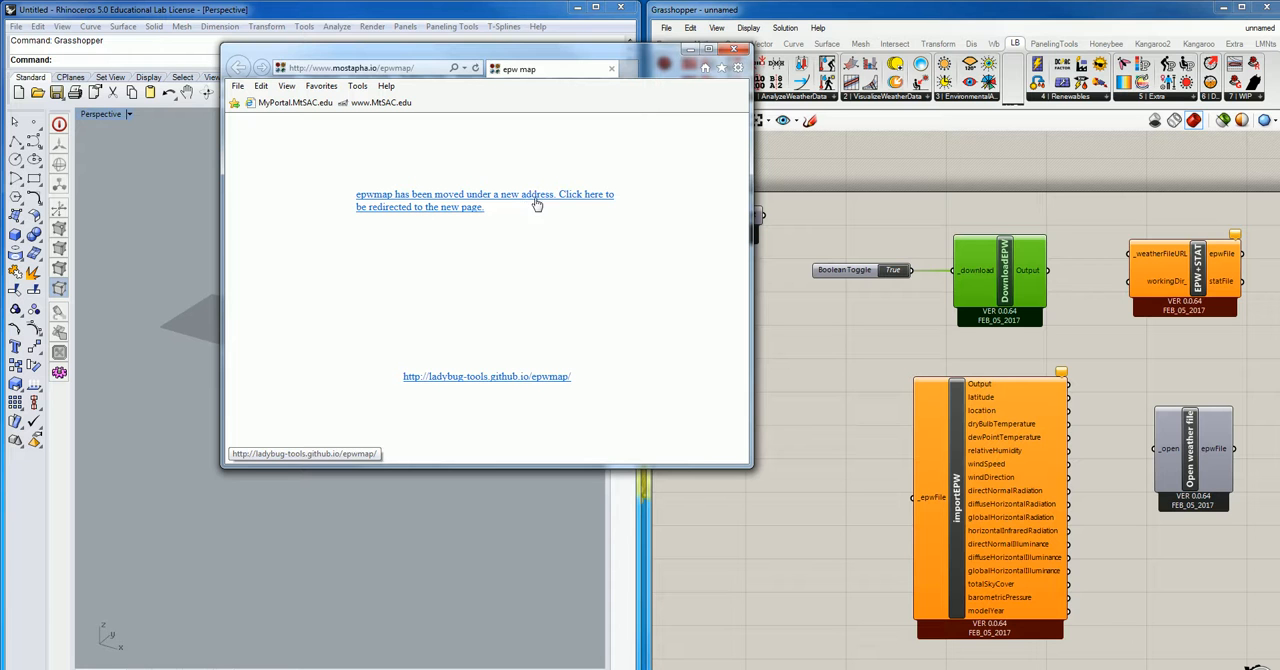
pyautogui.click(444, 205)
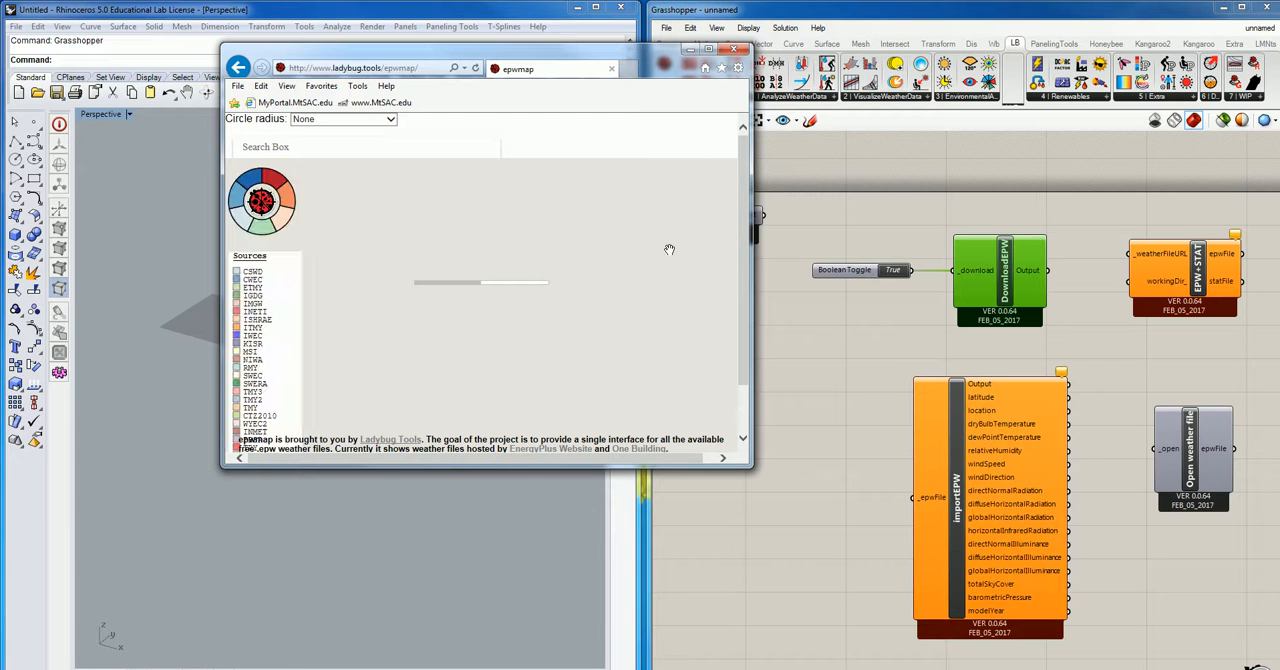
pyautogui.click(709, 50)
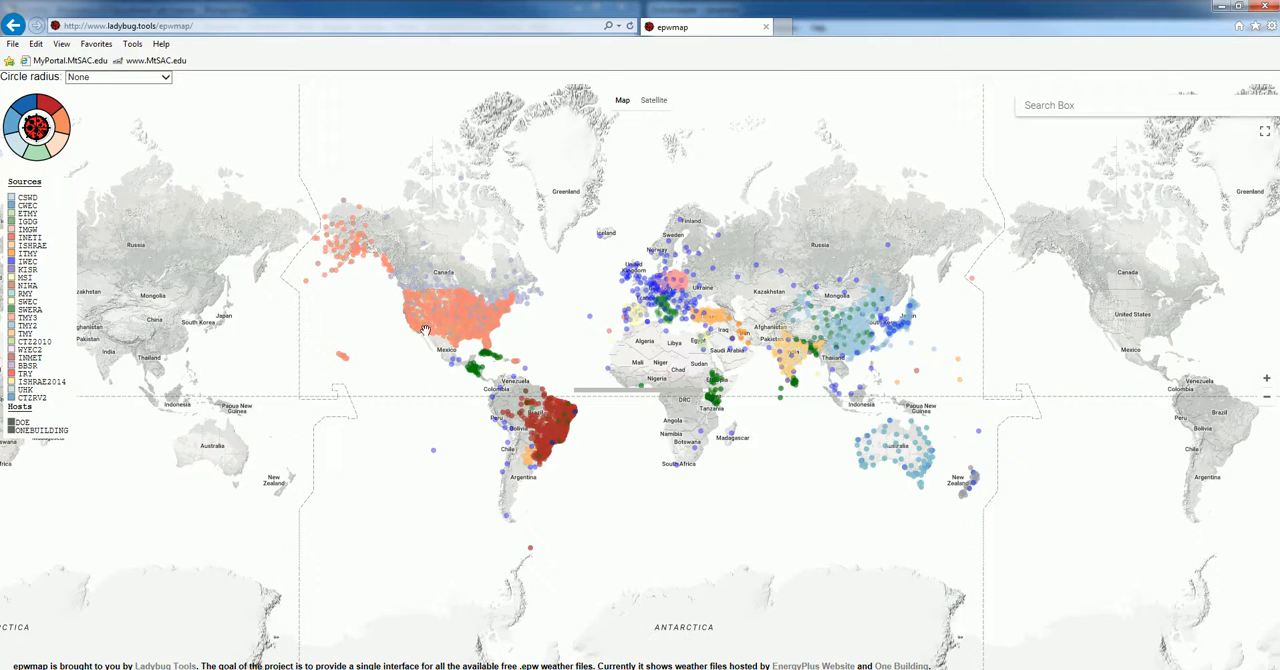
# - Locate the Palm Springs station on the Southern California map, copy its weather file URL and return to Grasshopper
pyautogui.scroll(1, 420, 332)
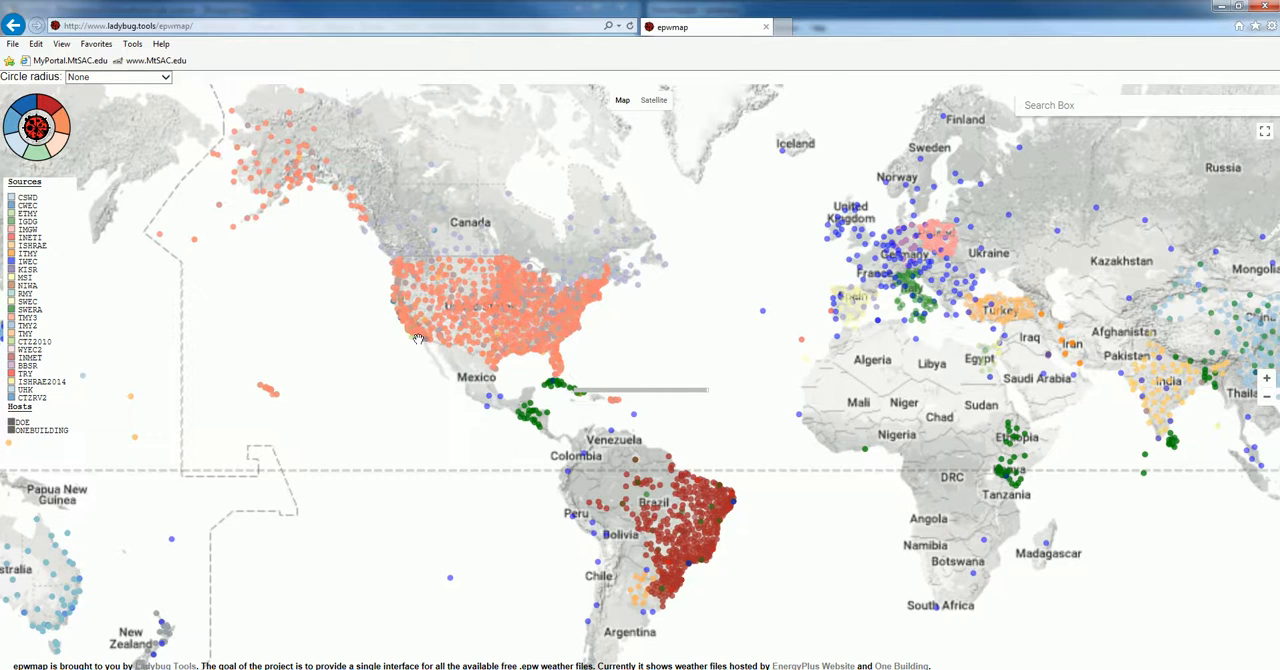
pyautogui.scroll(1, 418, 339)
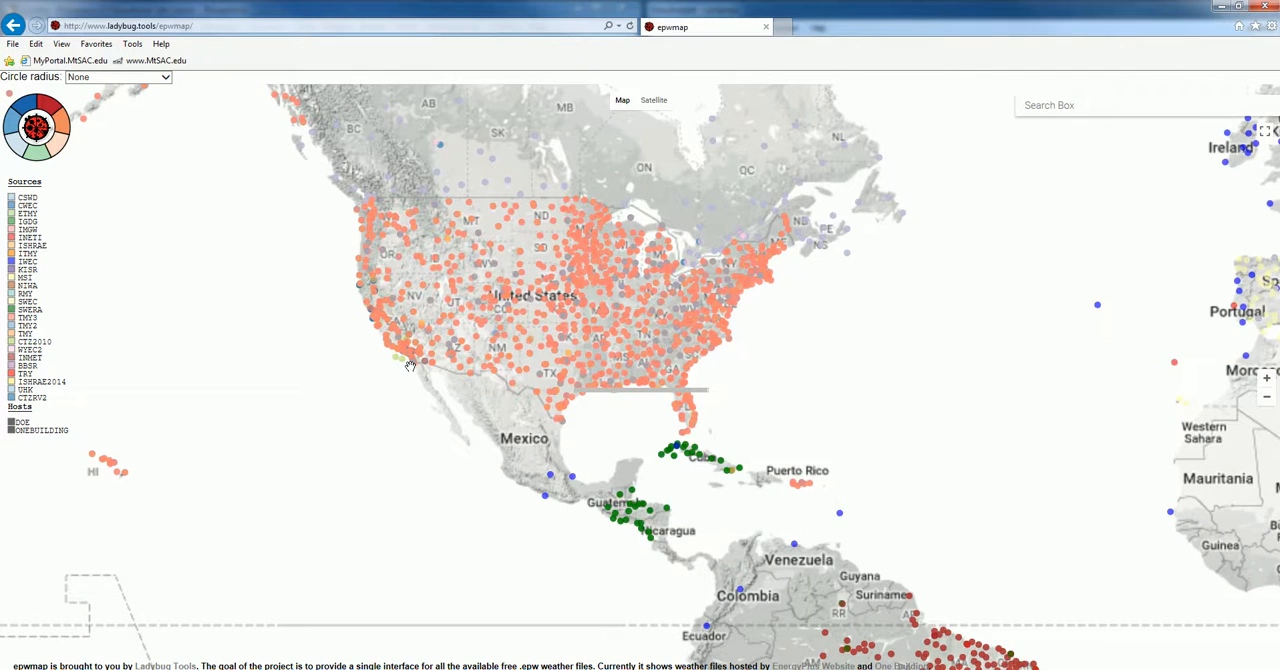
pyautogui.scroll(1, 406, 364)
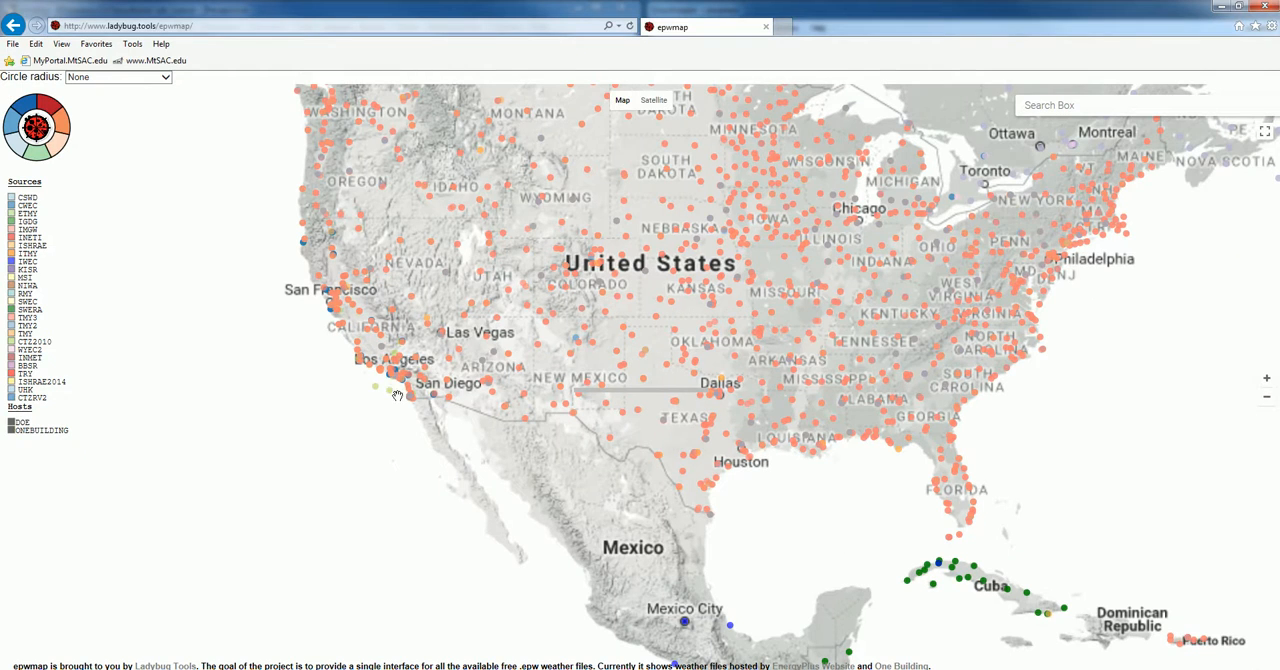
pyautogui.scroll(1, 403, 375)
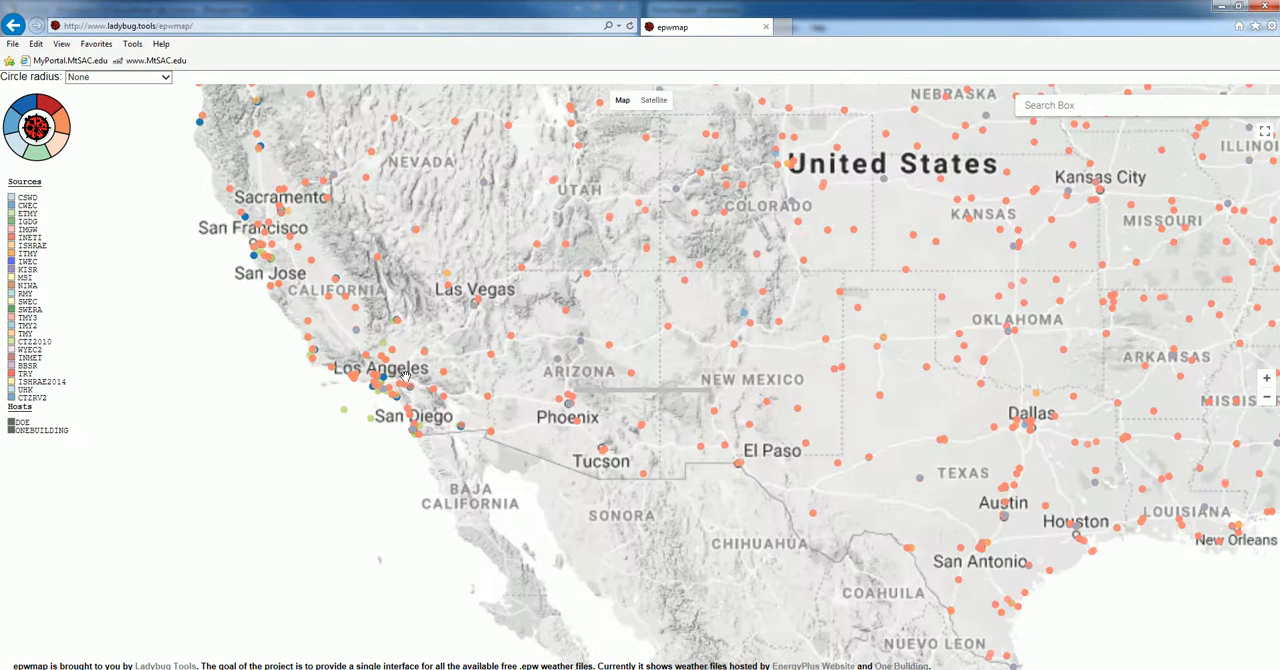
pyautogui.scroll(1, 397, 396)
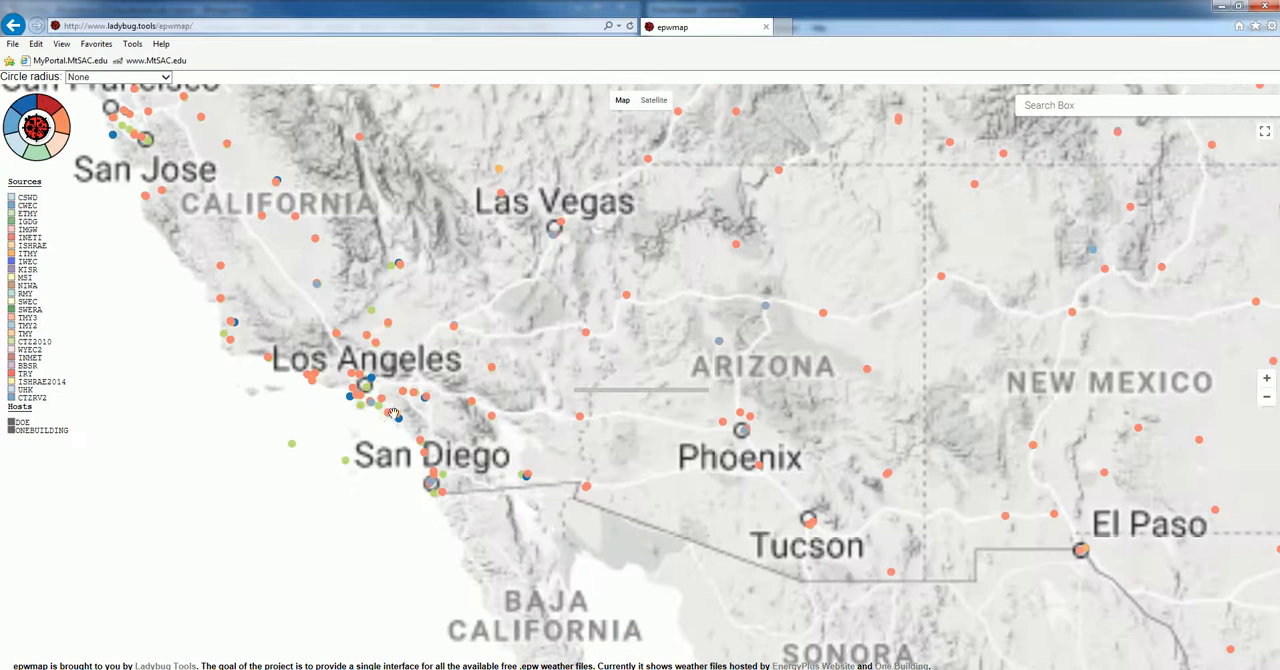
pyautogui.scroll(1, 388, 405)
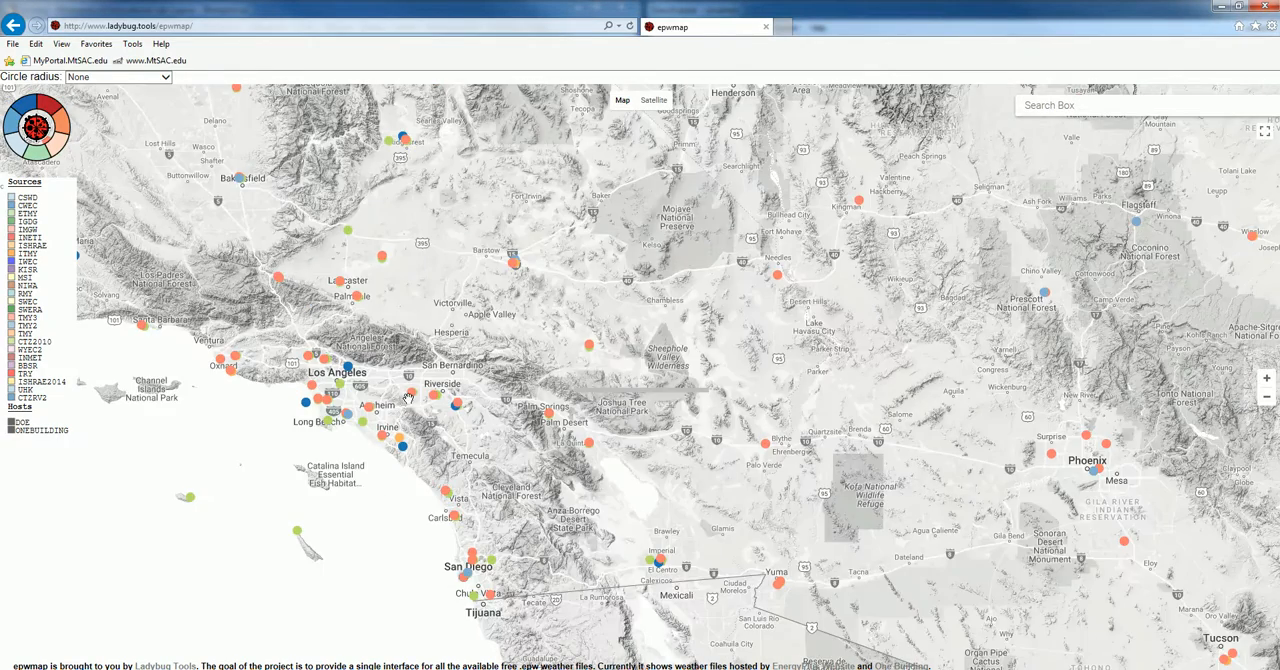
pyautogui.scroll(1, 411, 405)
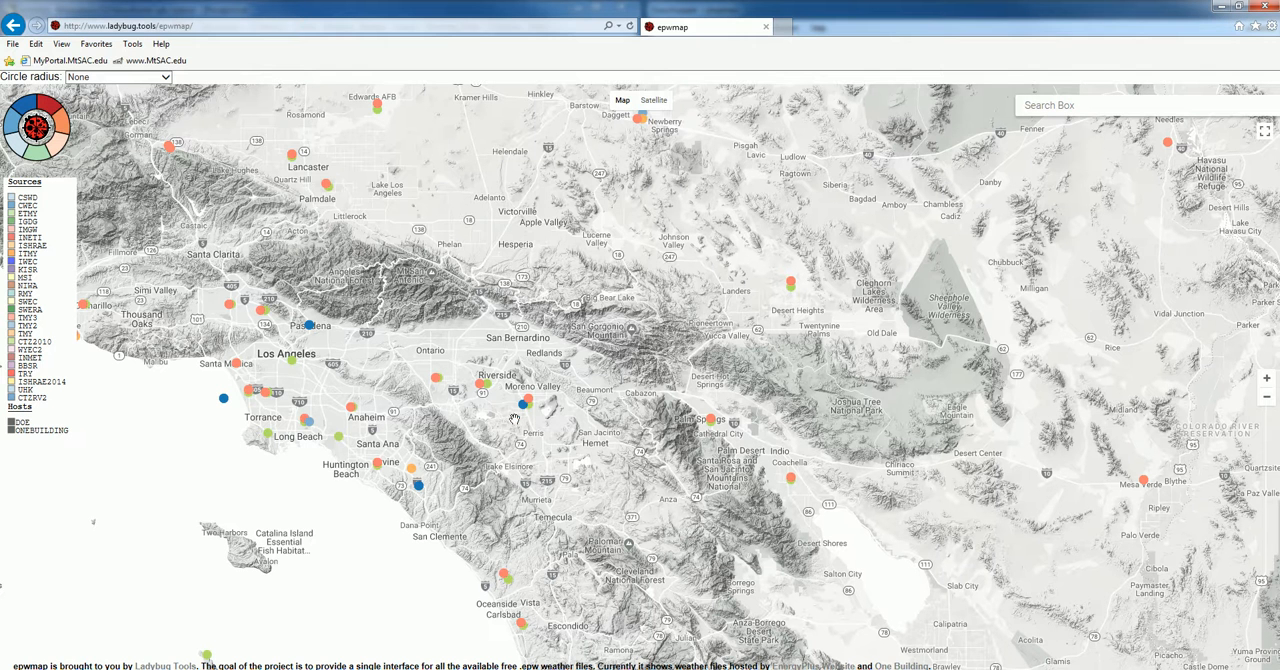
pyautogui.moveTo(378, 465)
pyautogui.moveTo(713, 423)
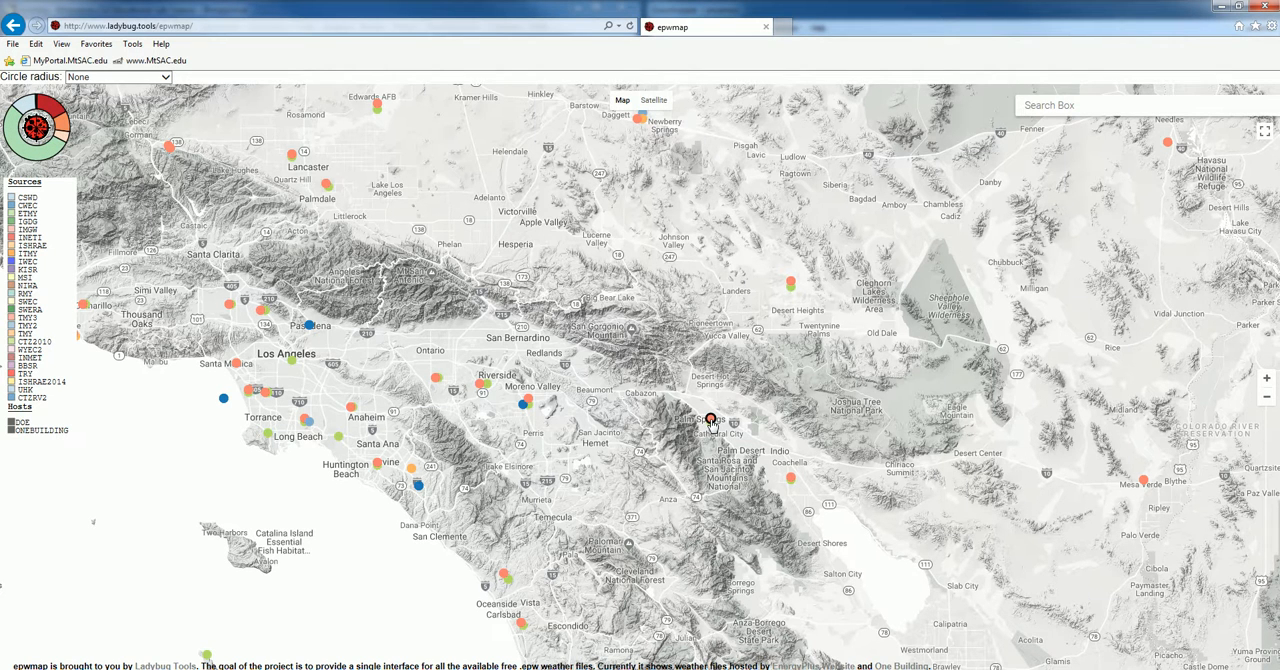
pyautogui.click(711, 421)
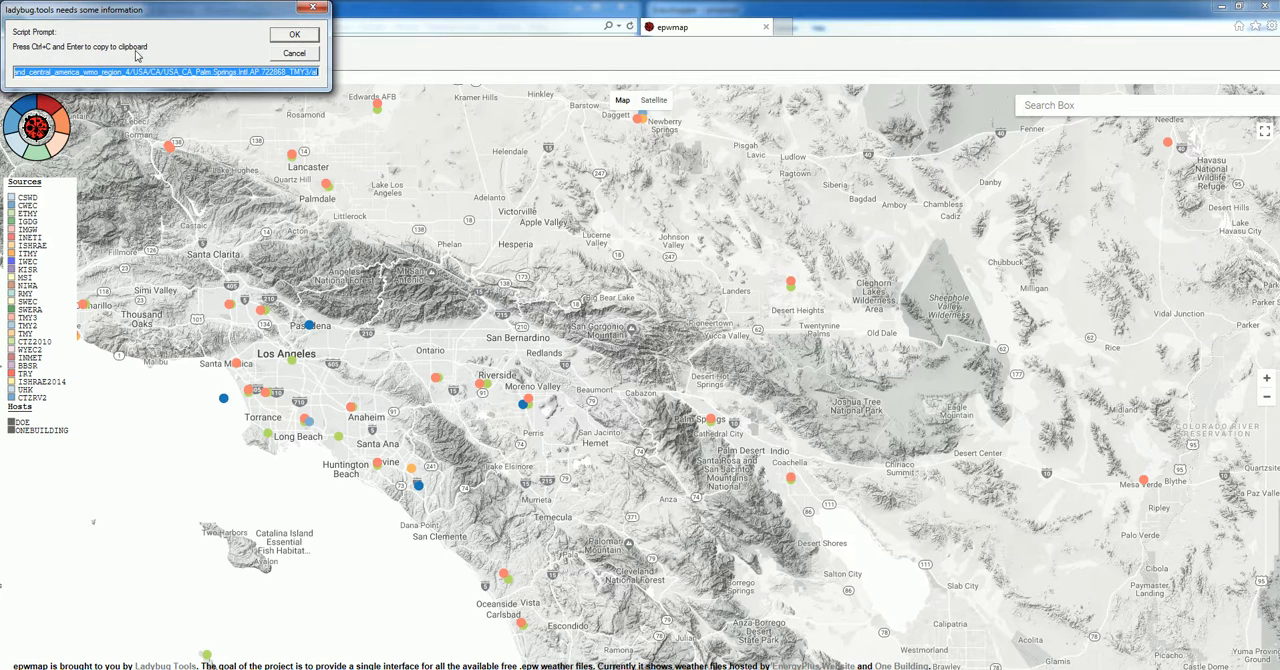
pyautogui.moveTo(128, 14); pyautogui.dragTo(558, 155)
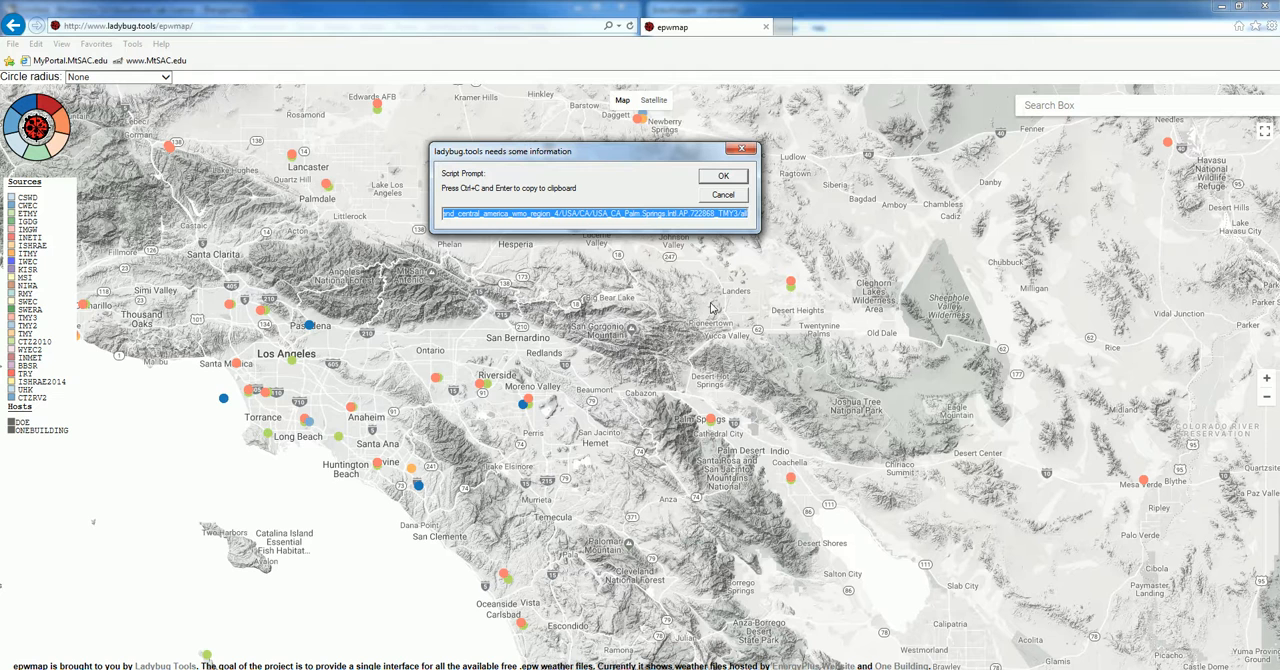
pyautogui.click(723, 176)
pyautogui.moveTo(868, 28); pyautogui.dragTo(1279, 28)
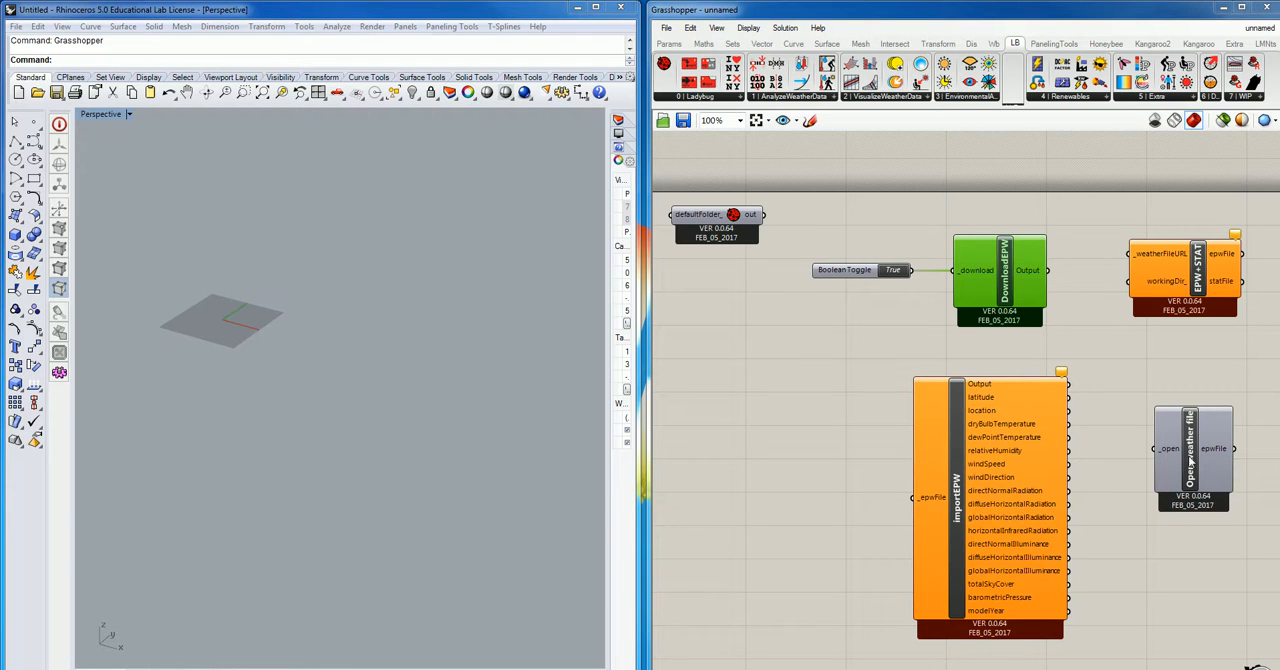
# - Move the EPW+STAT component slightly higher to make room beside it on the canvas
pyautogui.moveTo(1193, 270); pyautogui.dragTo(1208, 245)
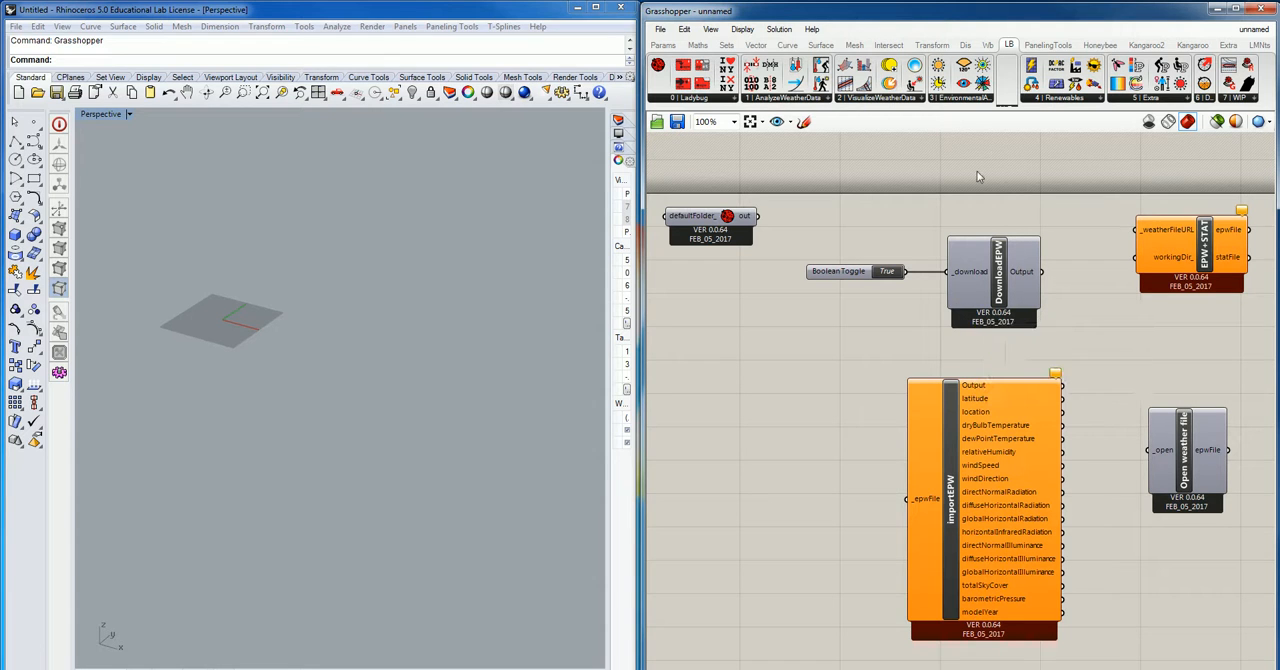
pyautogui.moveTo(1205, 243); pyautogui.dragTo(1202, 215)
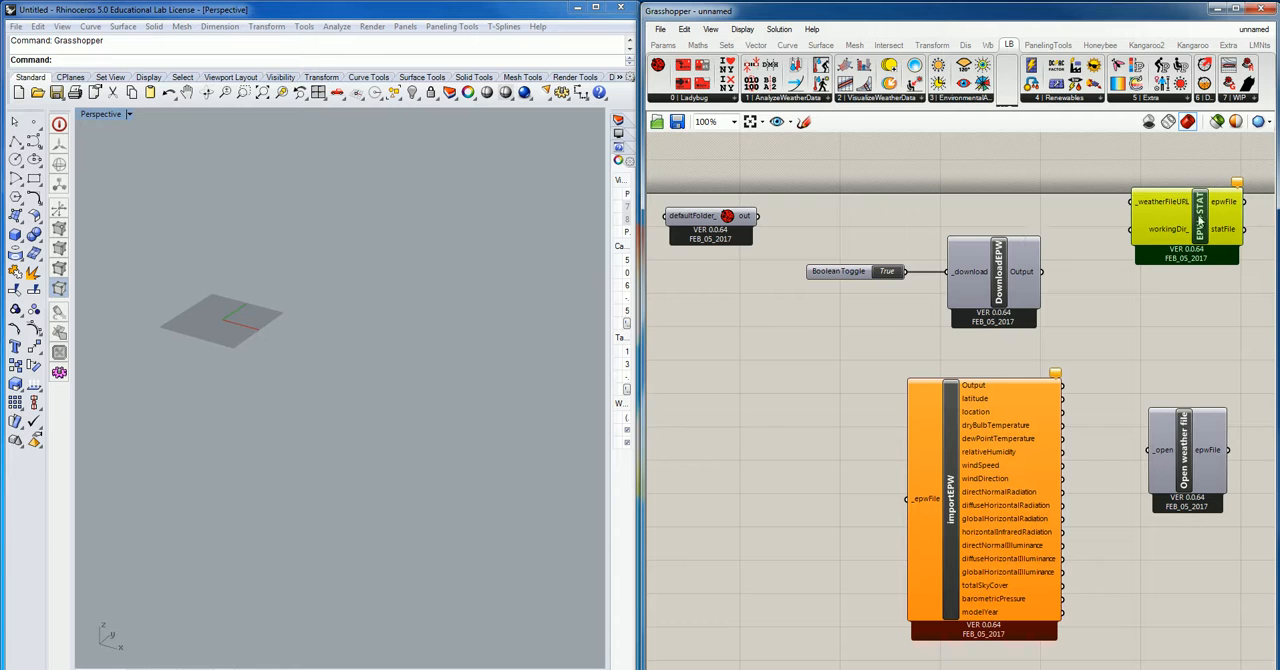
pyautogui.moveTo(1190, 214); pyautogui.dragTo(1205, 229)
# - Add a Panel above DownloadEPW and paste the copied Palm Springs weather file URL into it
pyautogui.rightClick(1066, 208)
pyautogui.doubleClick(1066, 208)
pyautogui.write('pan')
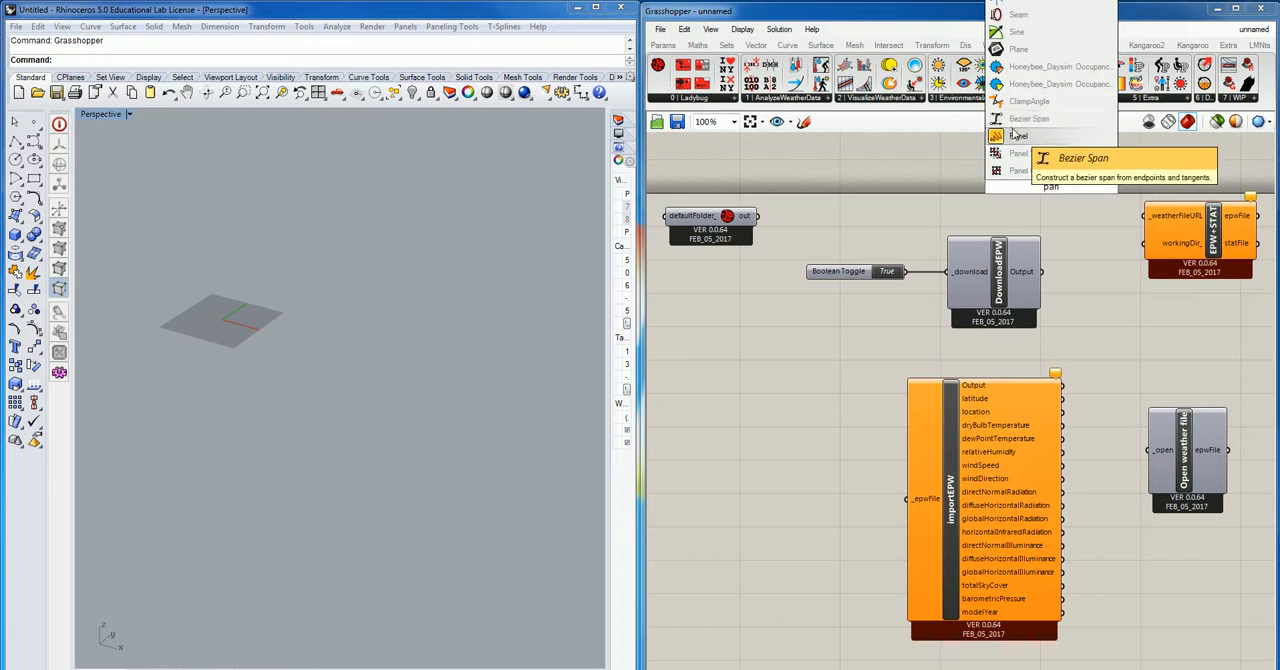
pyautogui.click(1020, 135)
pyautogui.doubleClick(1076, 203)
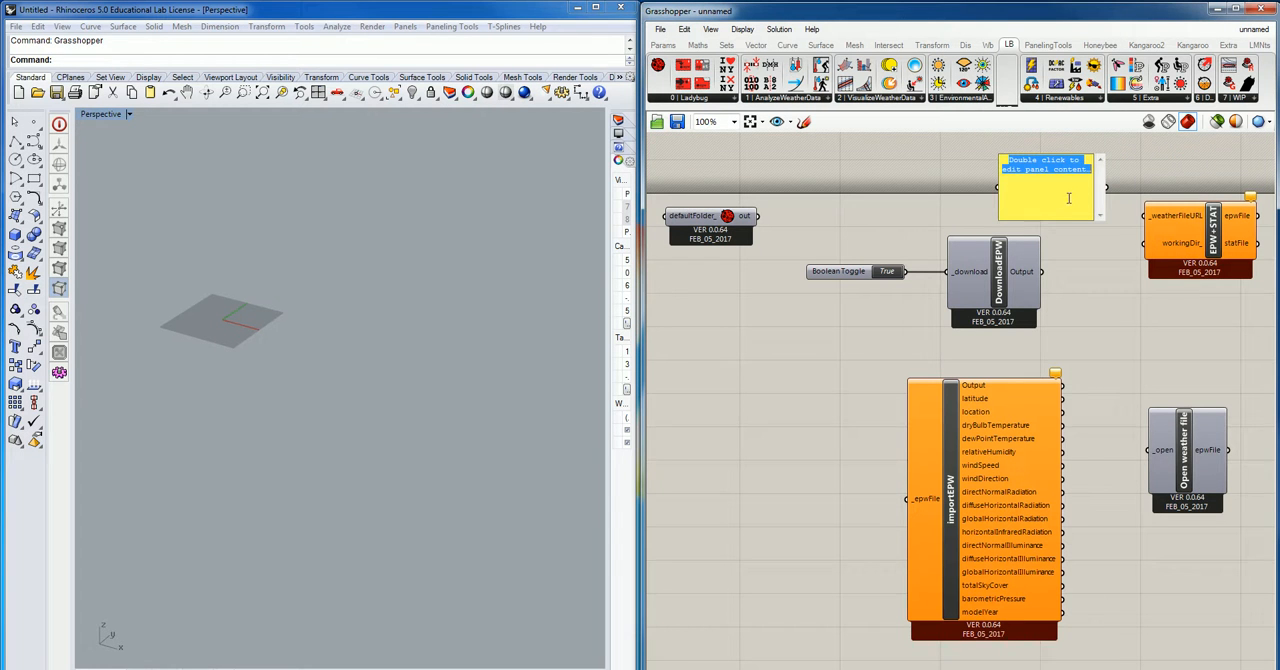
pyautogui.write('download/north_and_central_america_wmo_region_4/USA/CA/USA_CA_Palm.Springs.Intl.AP.722868_TMY3/all')
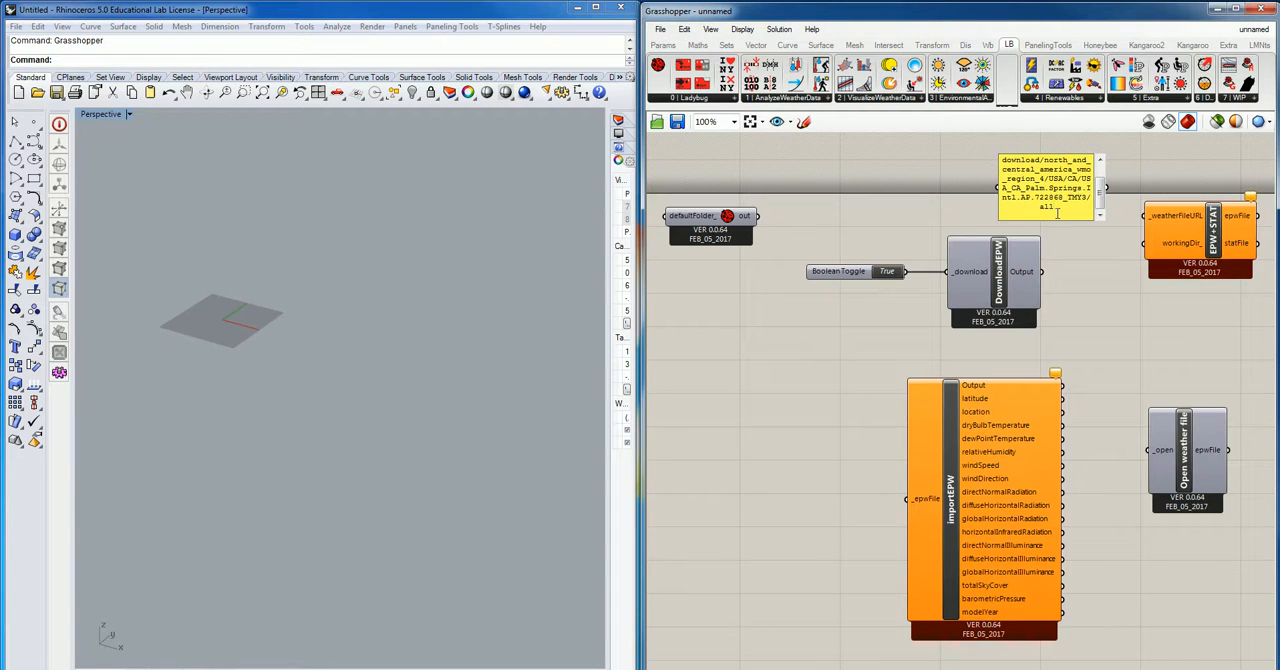
pyautogui.click(1149, 170)
# - Connect the URL panel to EPW+STAT's _weatherFileURL input, enlarge the panel upward and raise EPW+STAT level with it
pyautogui.moveTo(1118, 193); pyautogui.dragTo(1145, 216)
pyautogui.moveTo(1073, 156); pyautogui.dragTo(1073, 144)
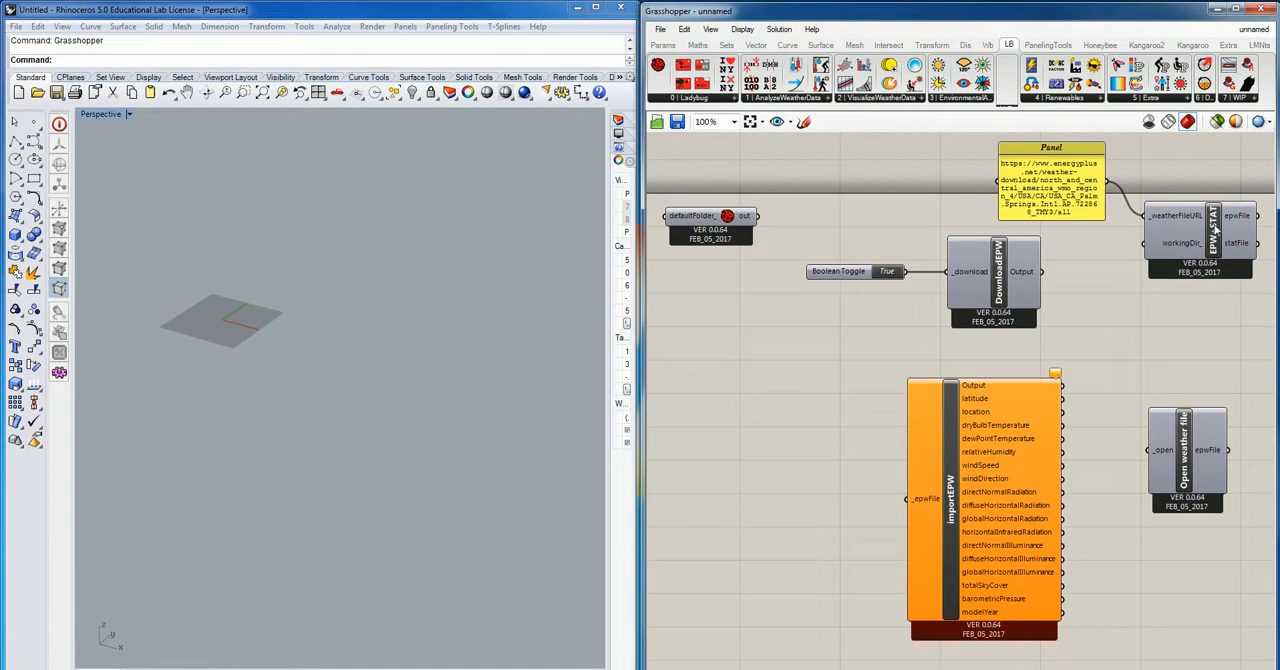
pyautogui.moveTo(1210, 231); pyautogui.dragTo(1209, 197)
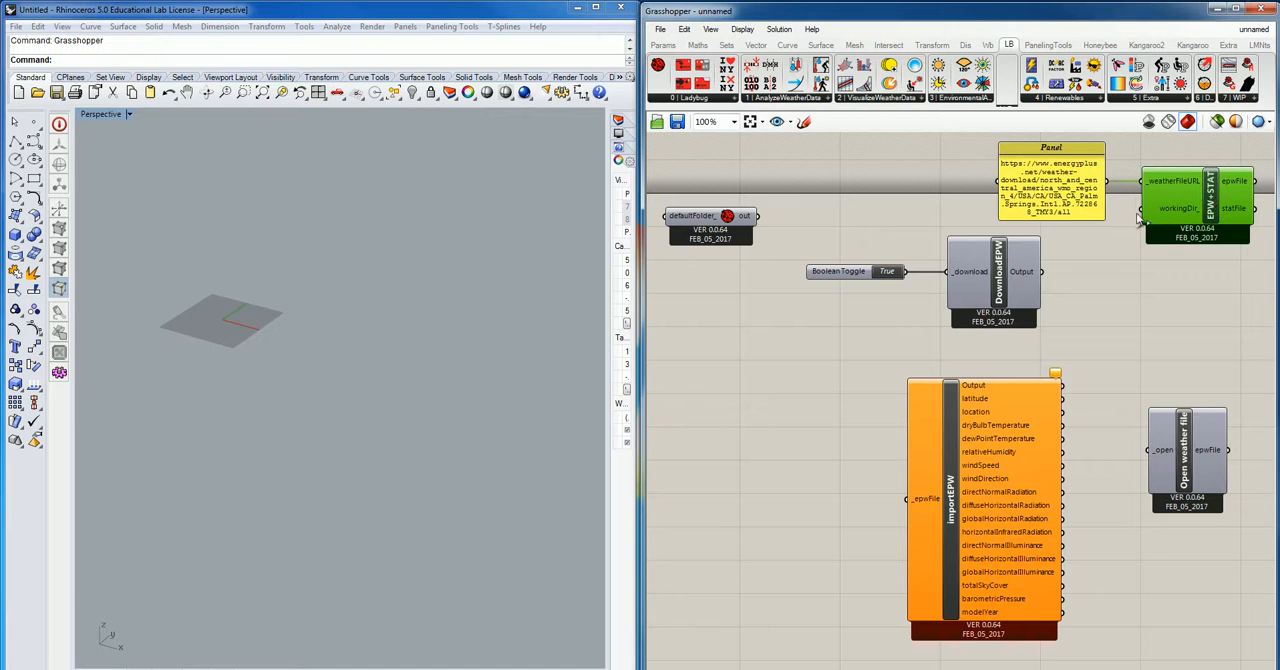